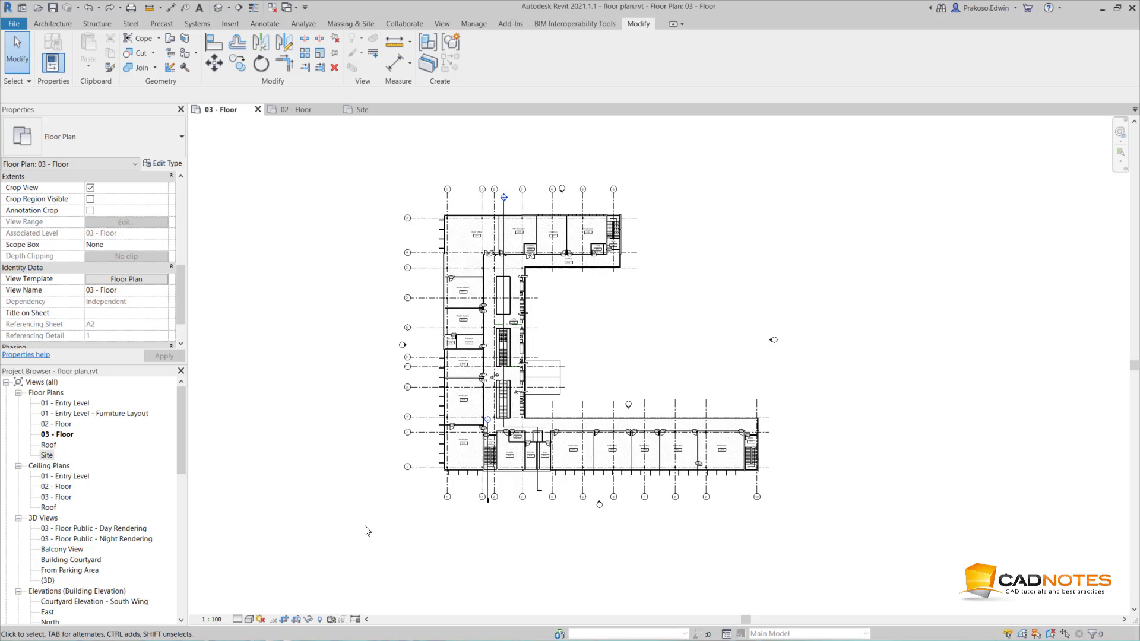
- Zoom in and pan around the 03 - Floor plan to look over the building
scroll(367, 531, up, 1)
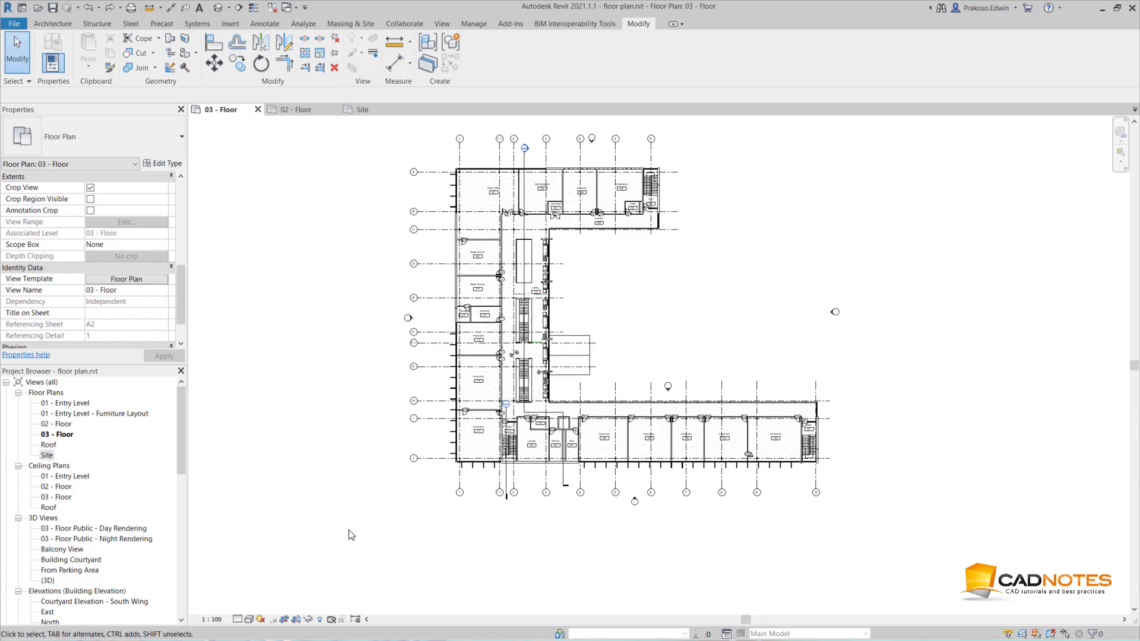
middle_drag(362, 488, 355, 486)
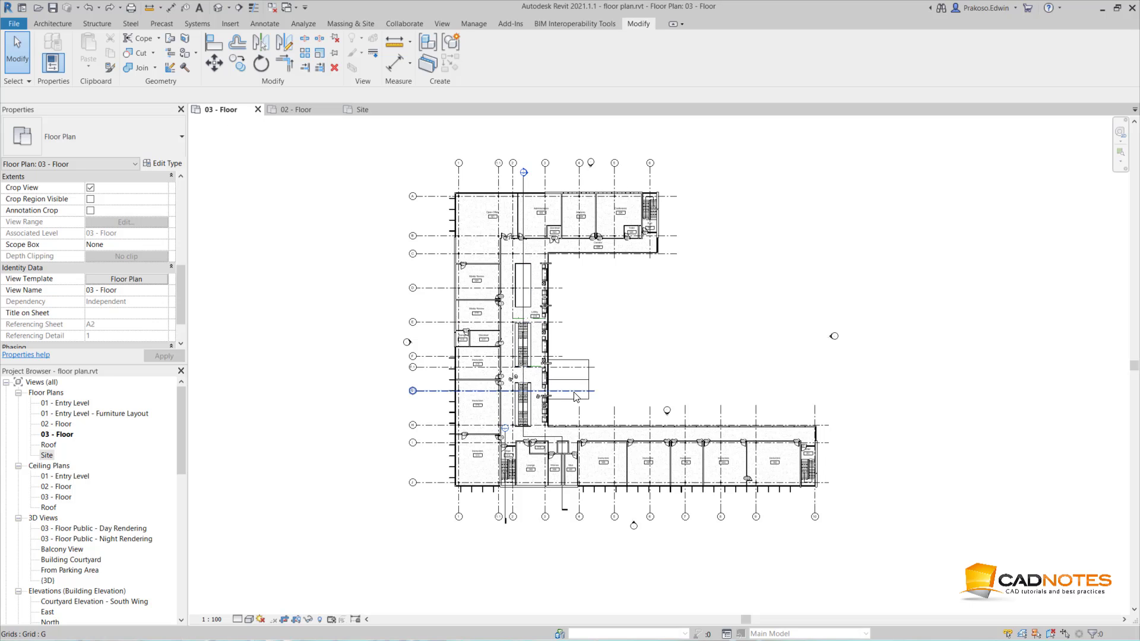
scroll(599, 387, up, 2)
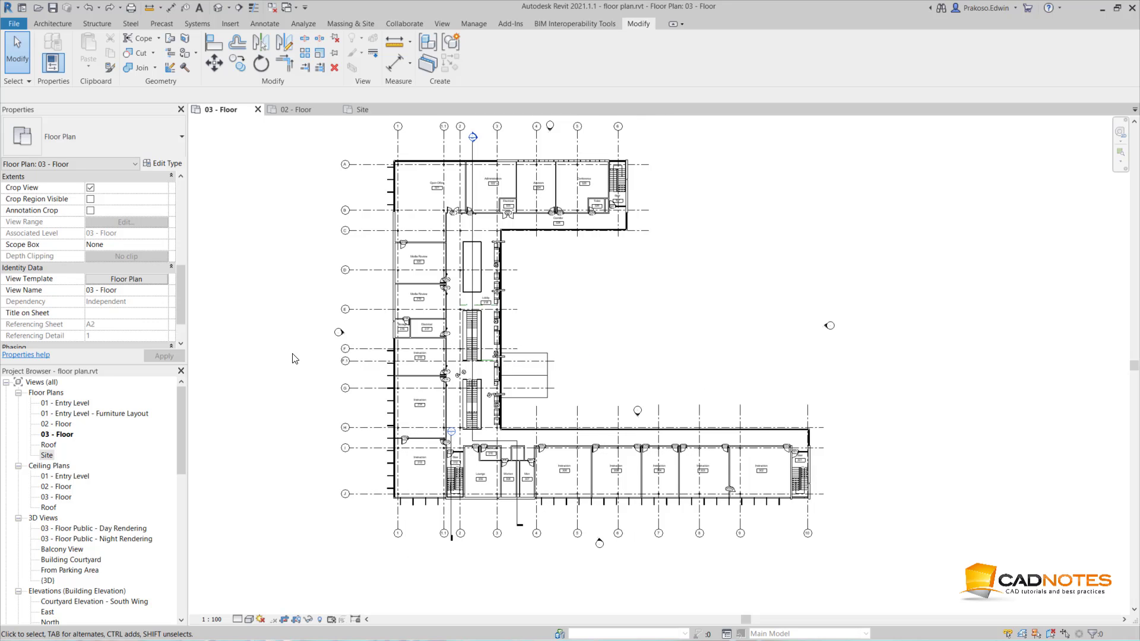
scroll(301, 313, up, 1)
- Switch to the Site plan view, then go back to the 03 - Floor plan
click(359, 110)
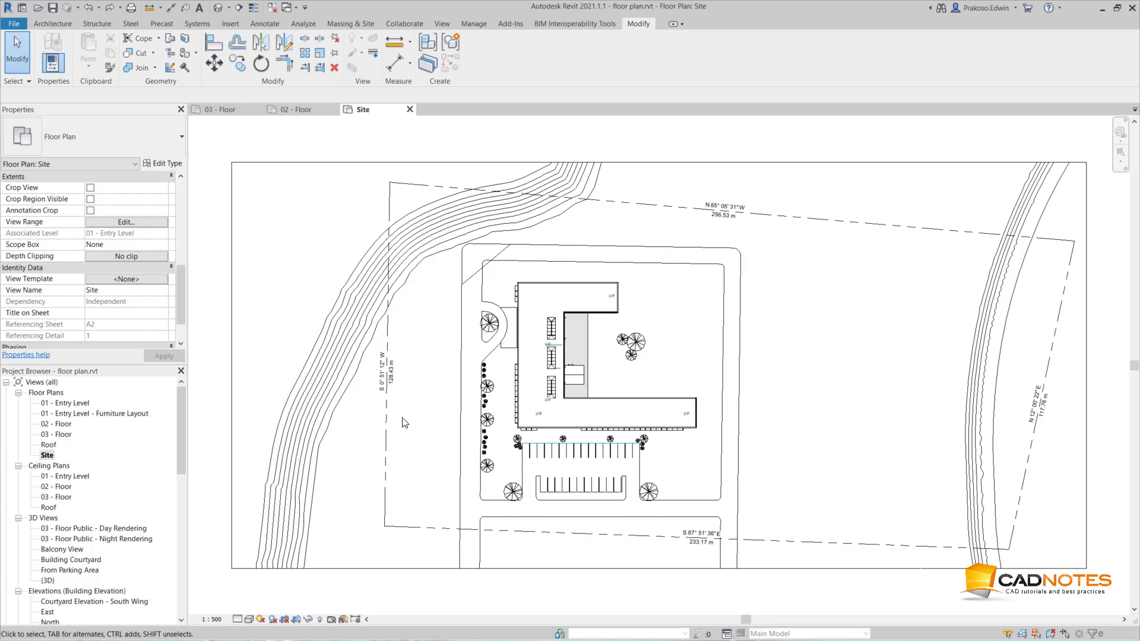
click(221, 109)
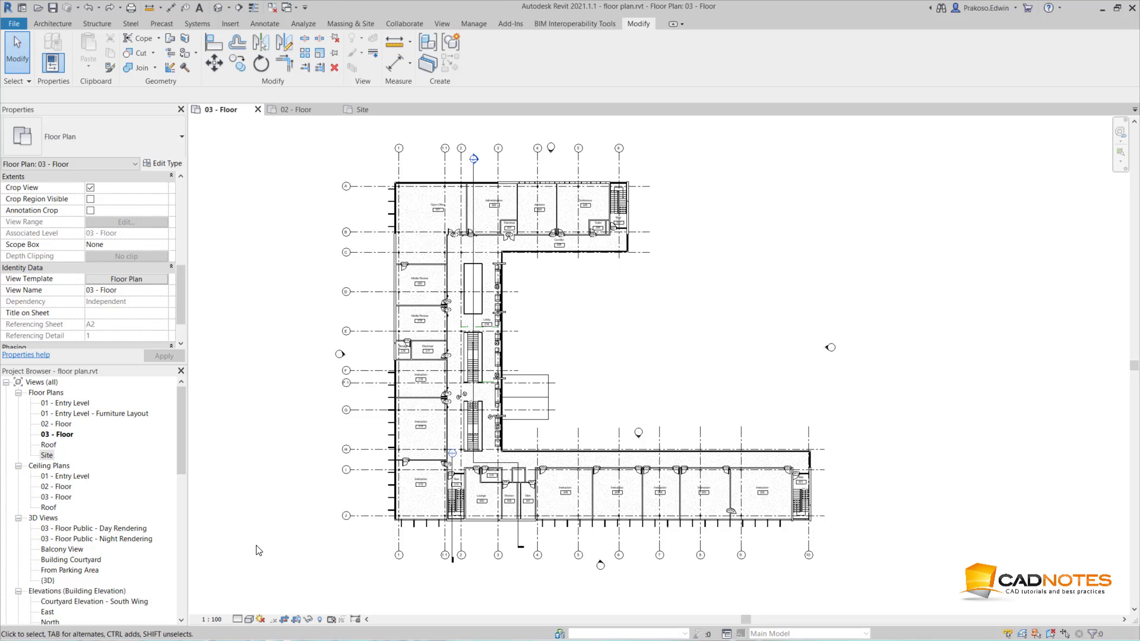
- Assign the 'Floor Plan + Site' view template to the 03 - Floor plan
click(129, 280)
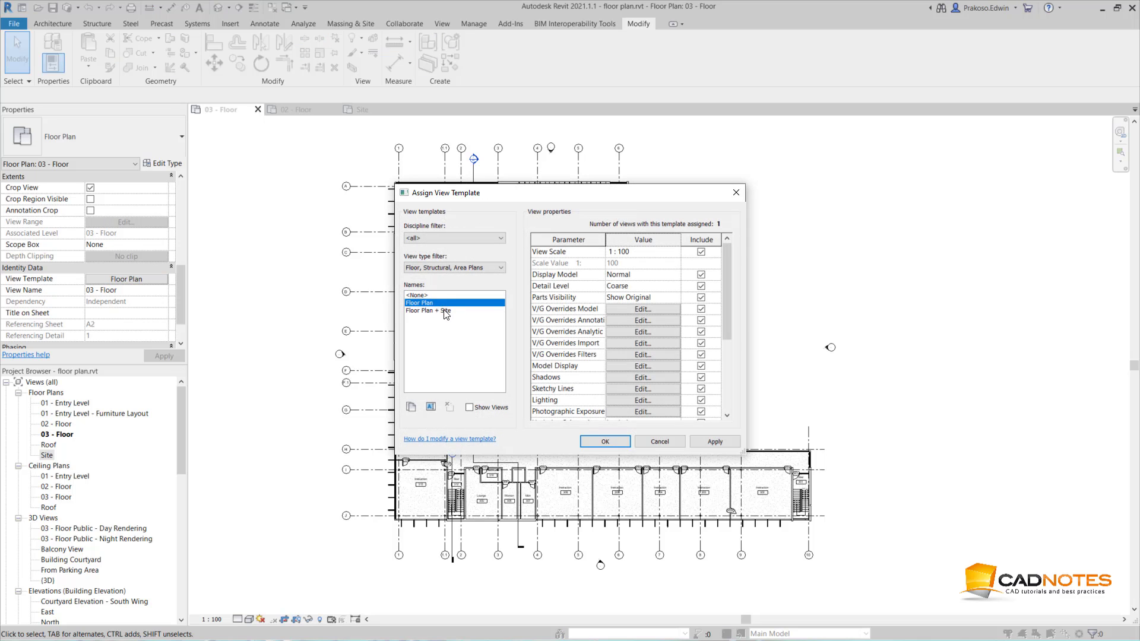
click(447, 312)
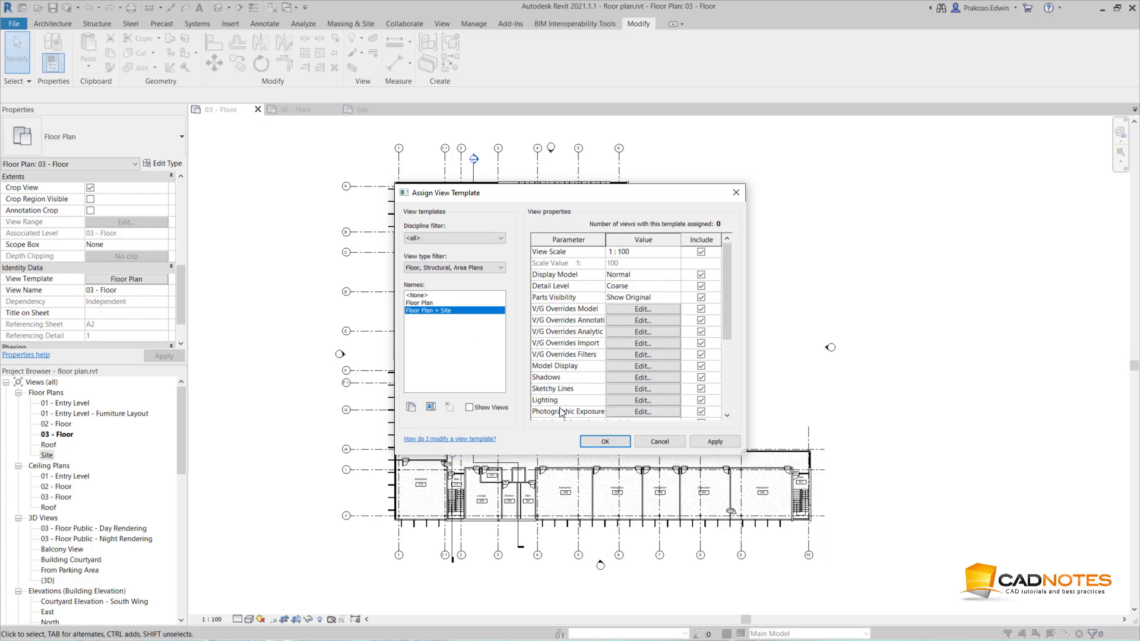
click(601, 442)
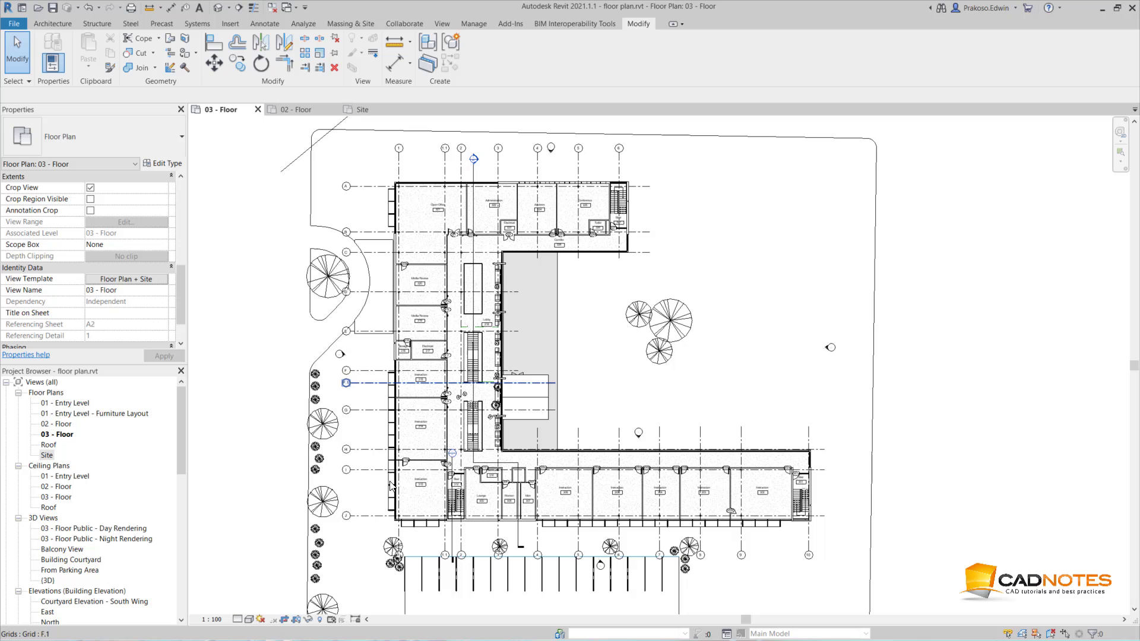
- Set the 03 - Floor plan's view template to <None>
middle_drag(418, 503, 404, 466)
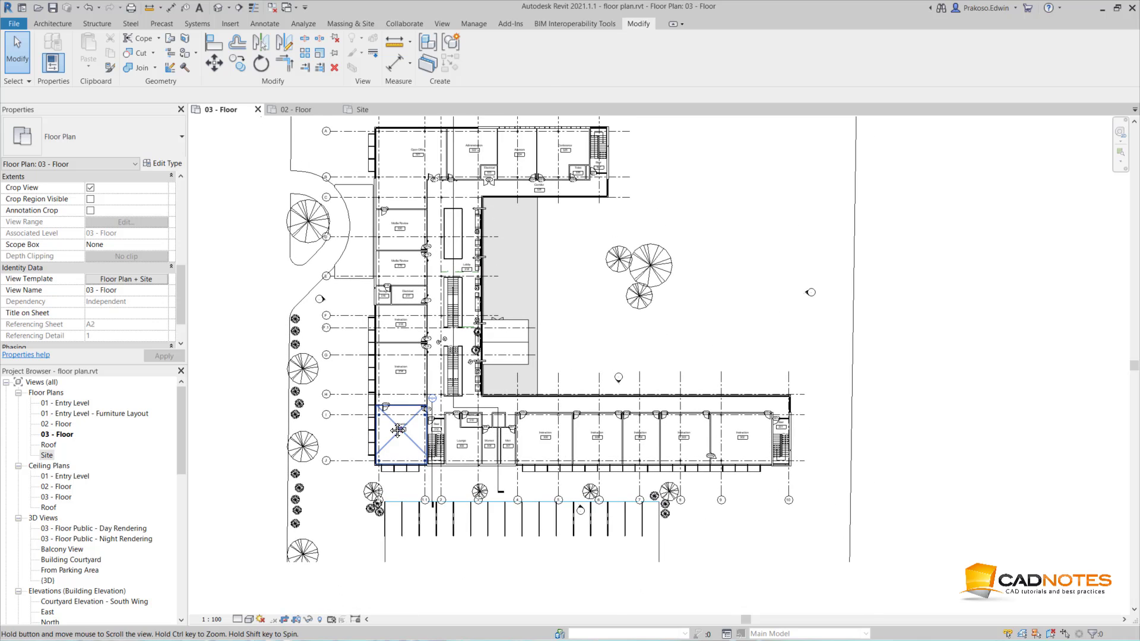
middle_drag(402, 361, 405, 382)
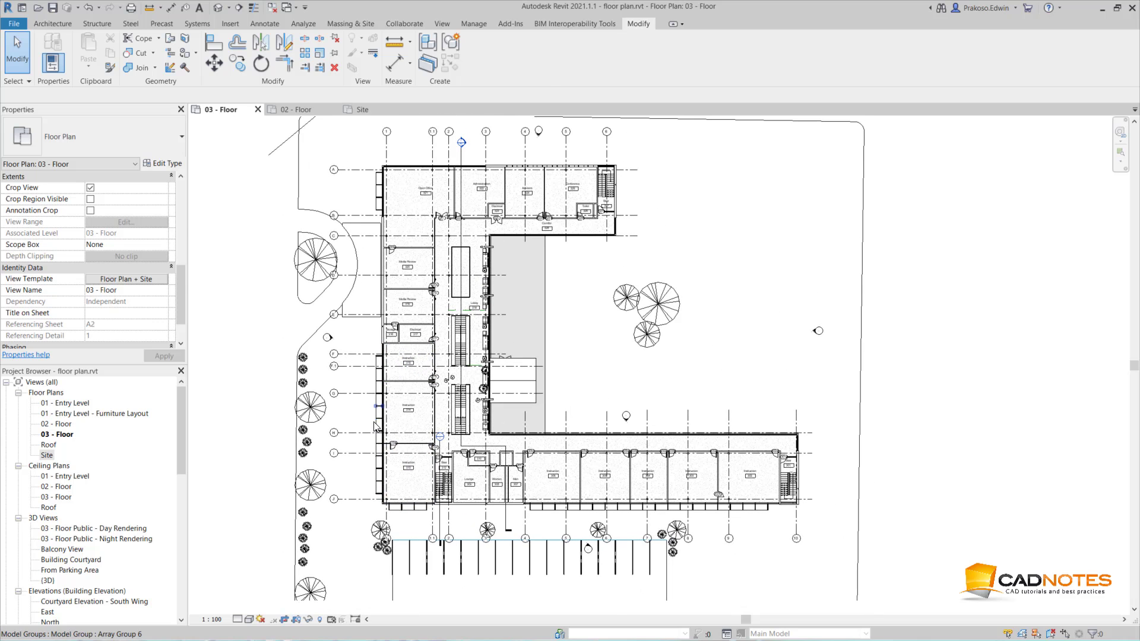
click(133, 278)
click(429, 295)
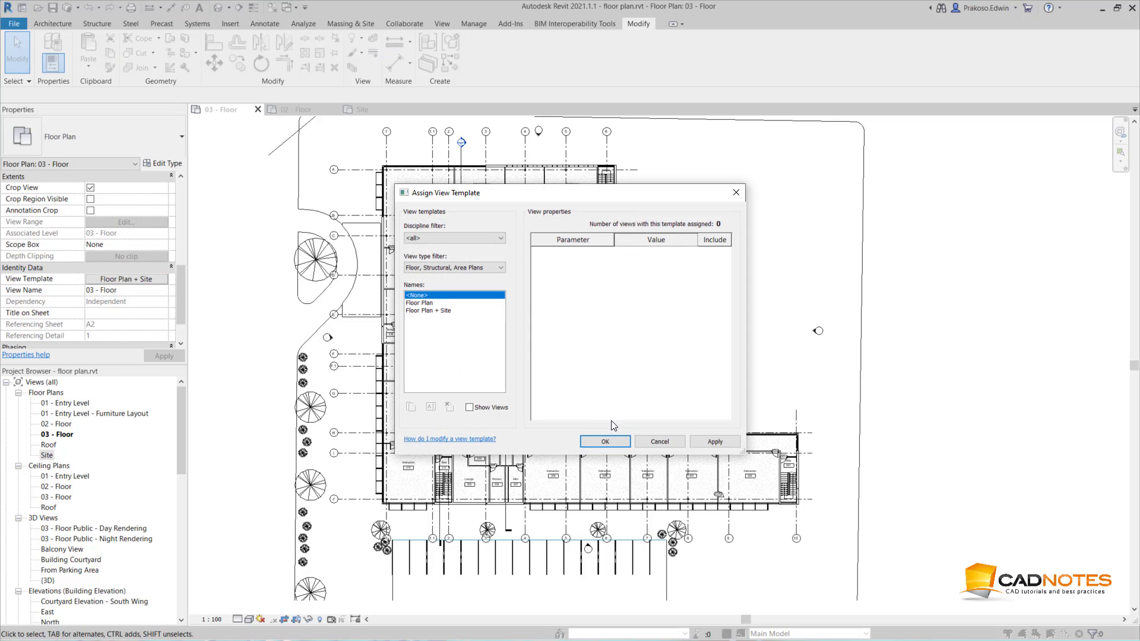
click(607, 441)
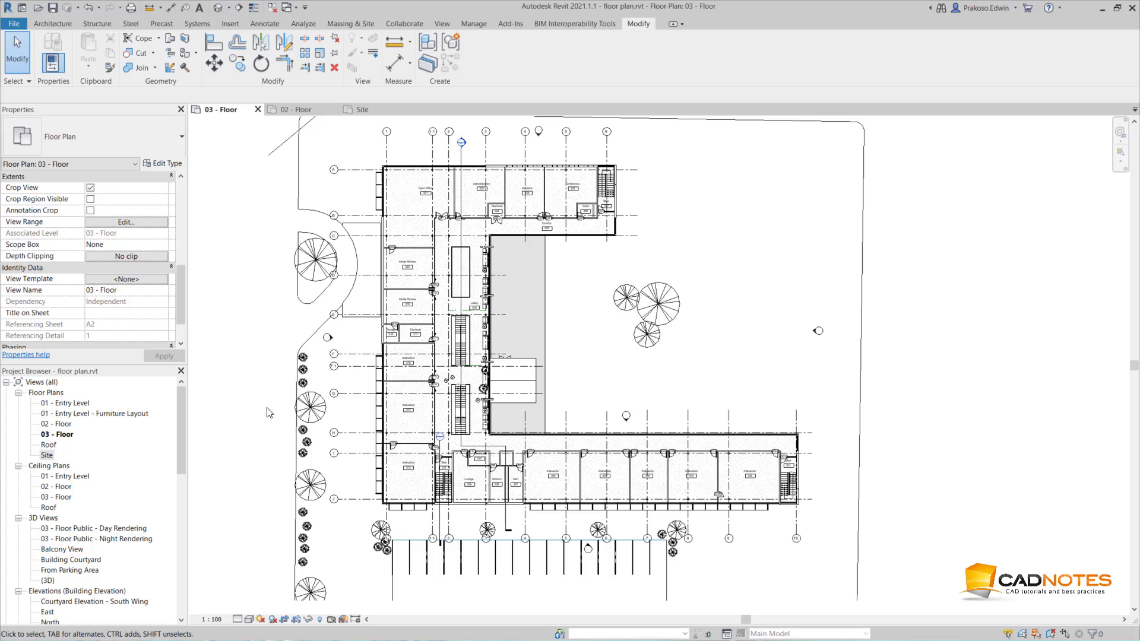
- Review the Depth Cueing section of Graphic Display Options and close the dialog
click(249, 620)
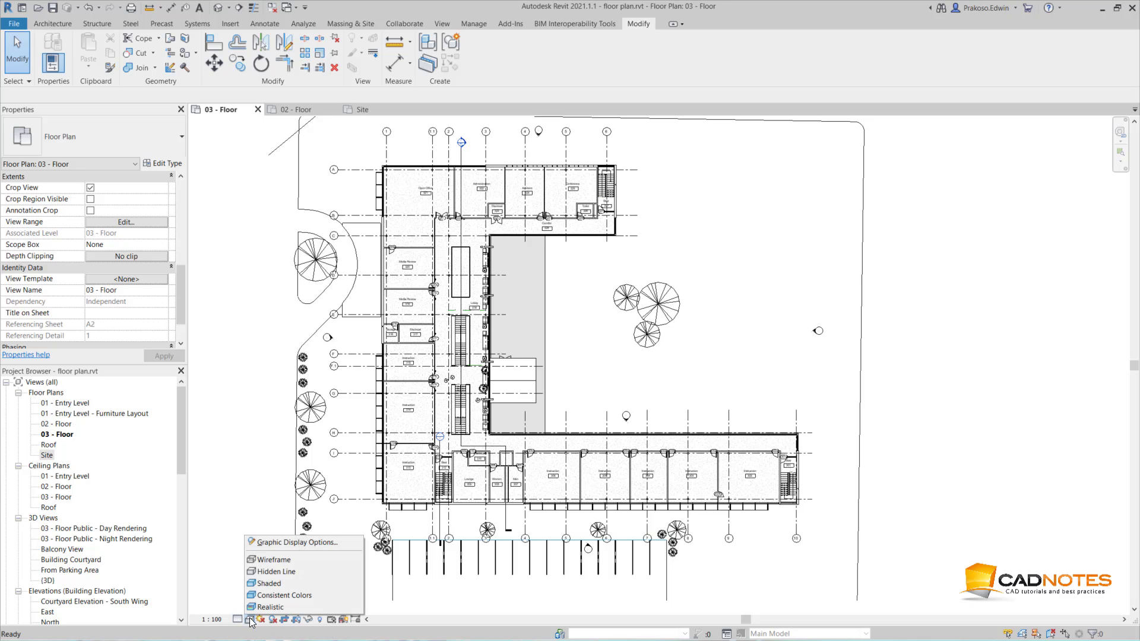
click(291, 542)
click(354, 351)
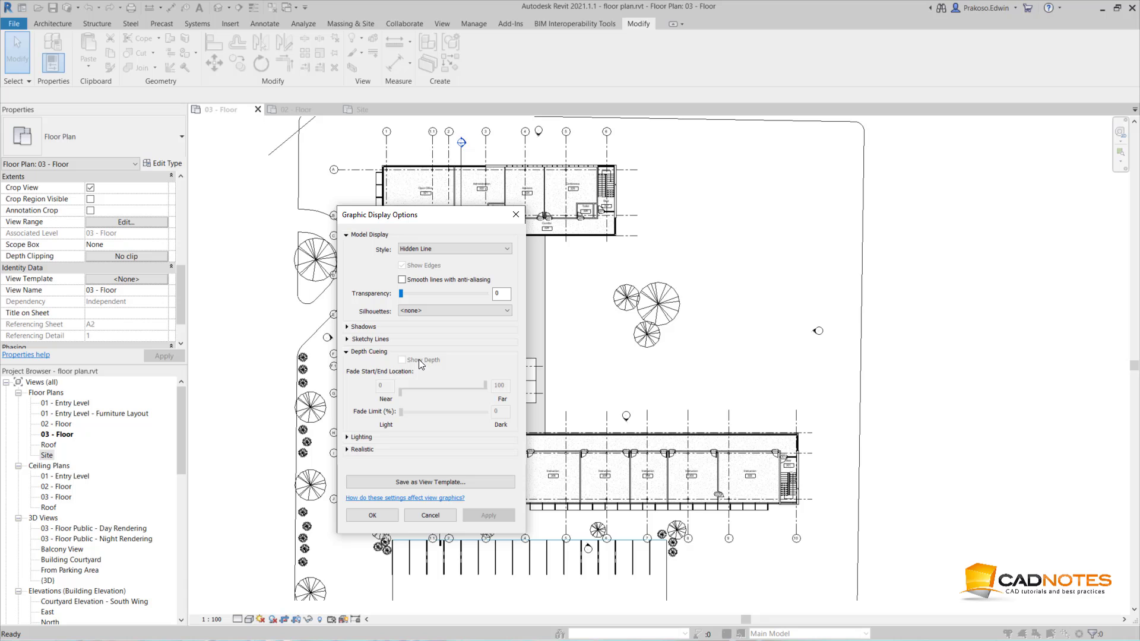
click(372, 515)
- Switch 03 - Floor to the 'Floor Plan' view template, hiding the site elements
click(133, 279)
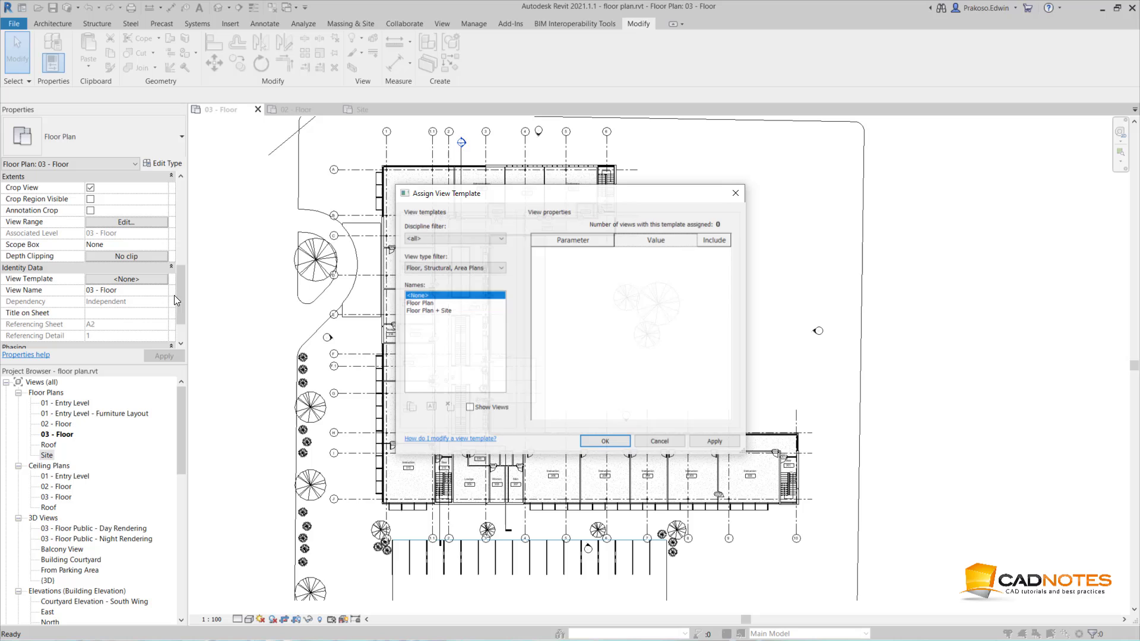
click(428, 304)
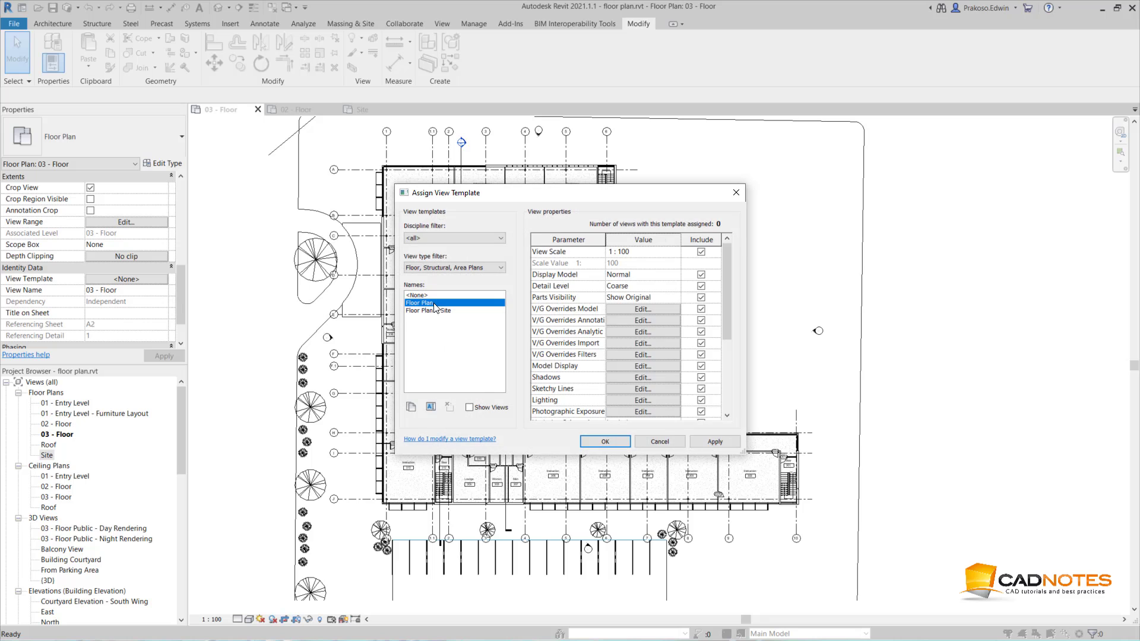
click(605, 441)
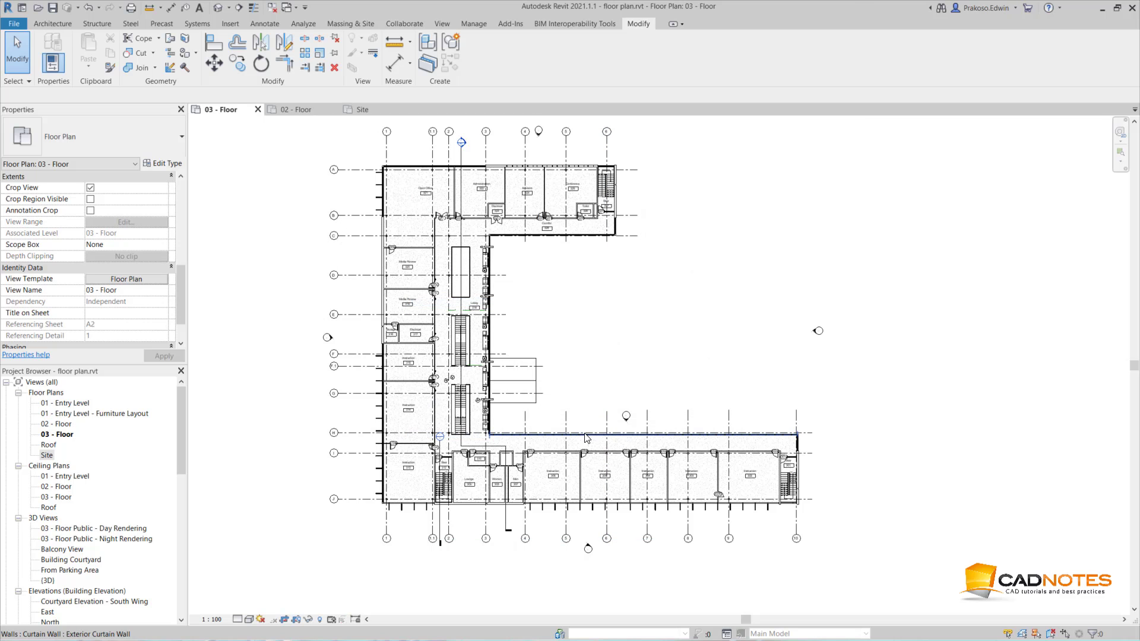
- Select and deselect the small courtyard roof, then zoom out
click(536, 387)
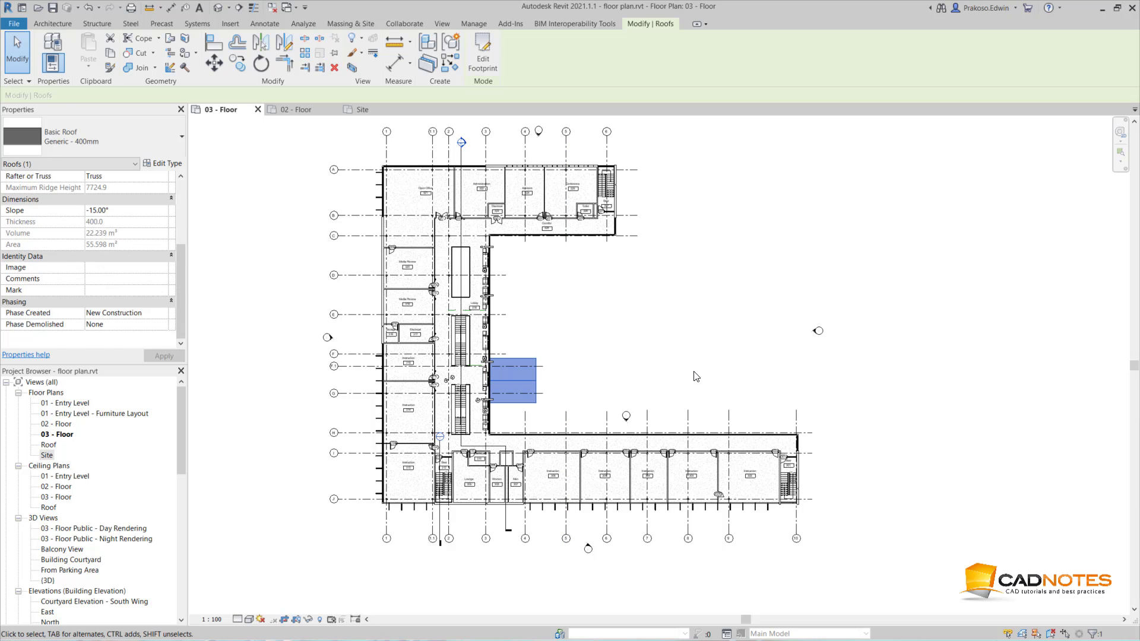
click(696, 376)
scroll(695, 374, down, 2)
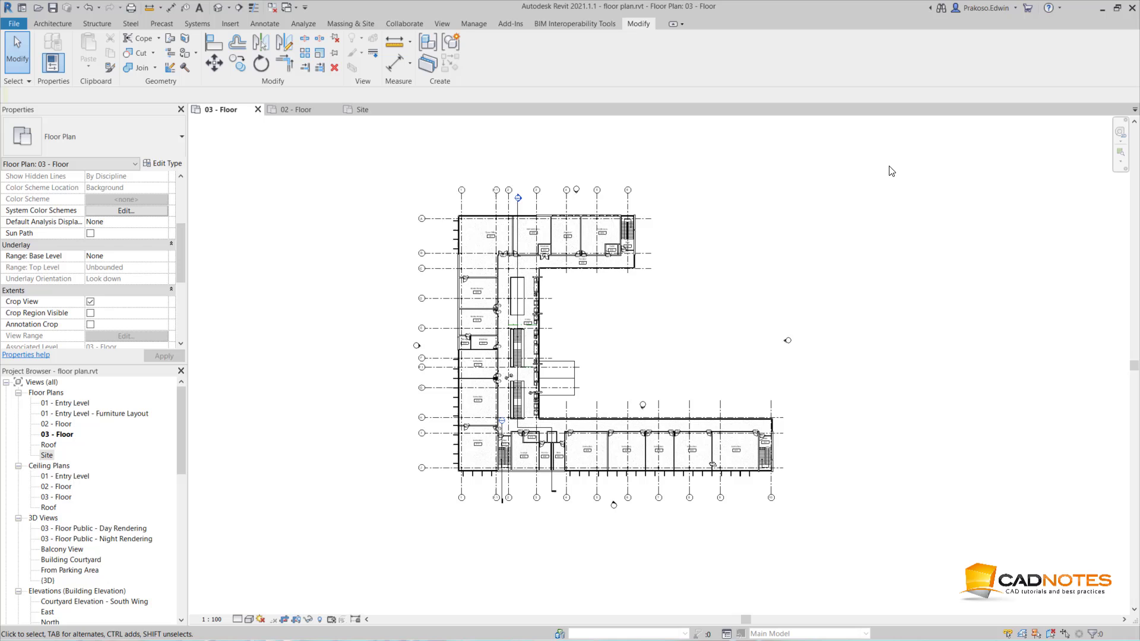
- Temporarily hide every element on 03 - Floor except the small courtyard roof
drag(890, 169, 386, 555)
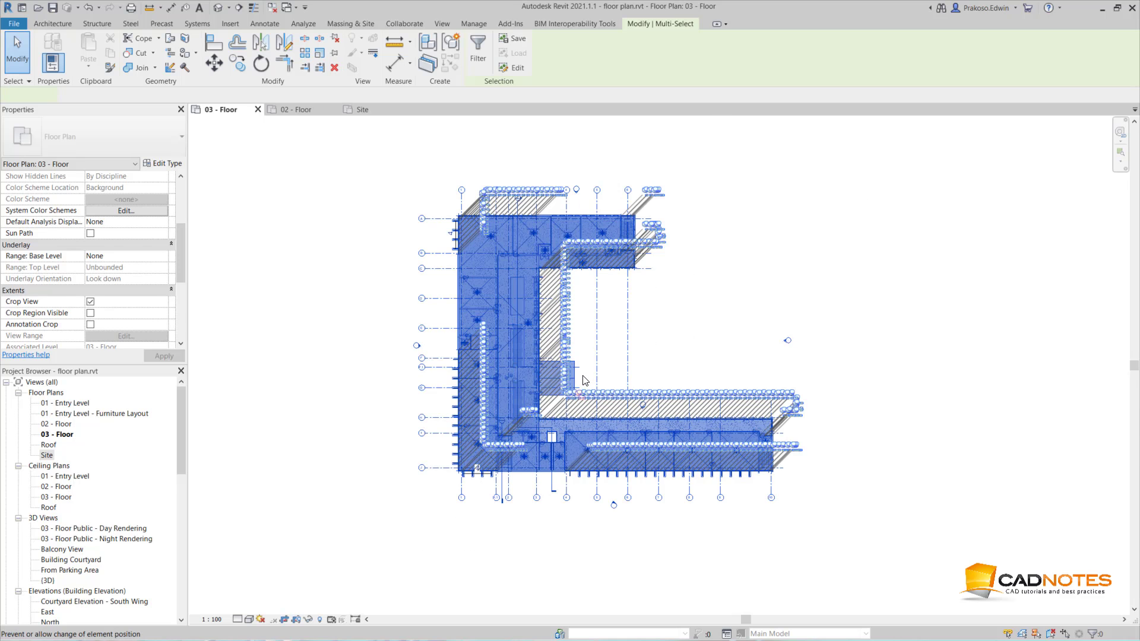
scroll(583, 380, up, 4)
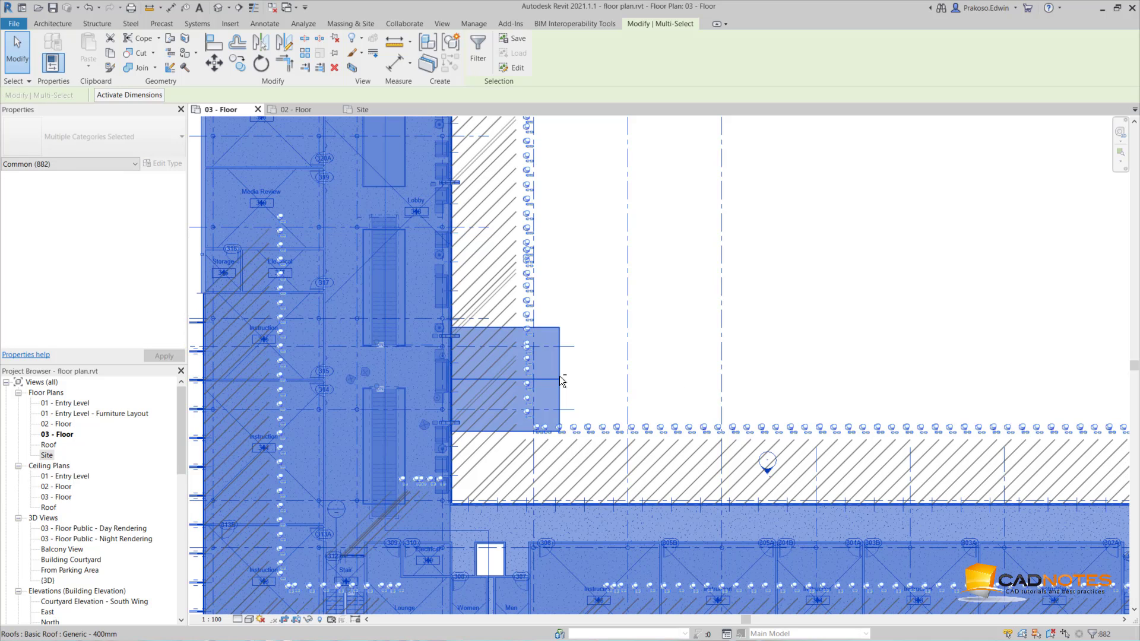
shift+click(559, 376)
scroll(716, 339, down, 3)
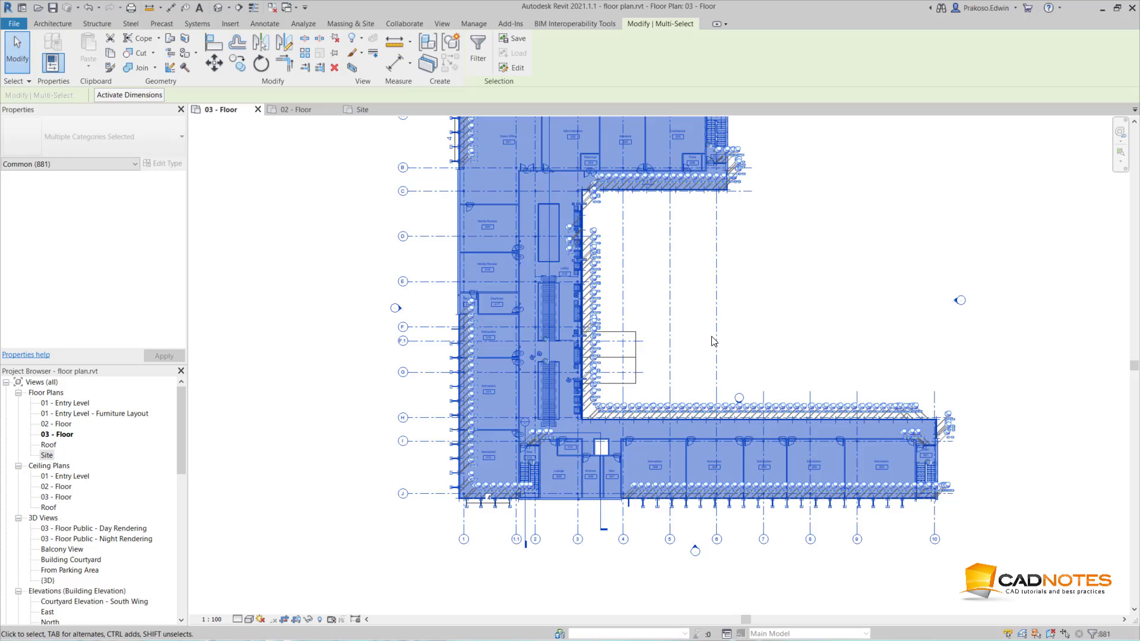
middle_drag(803, 324, 795, 330)
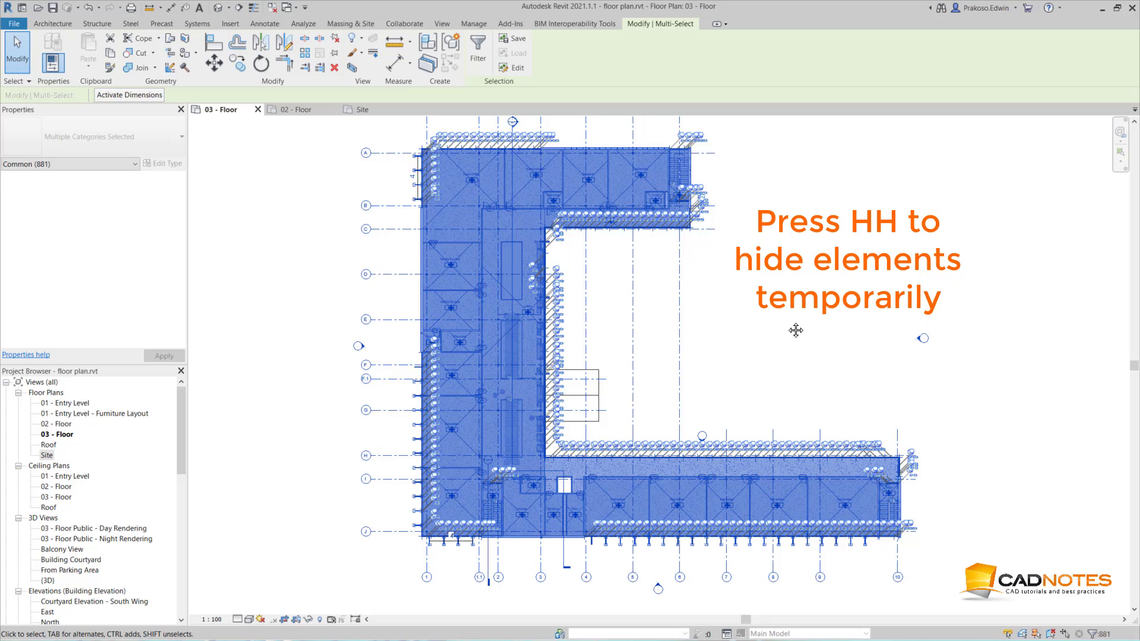
key(h)
key(h)
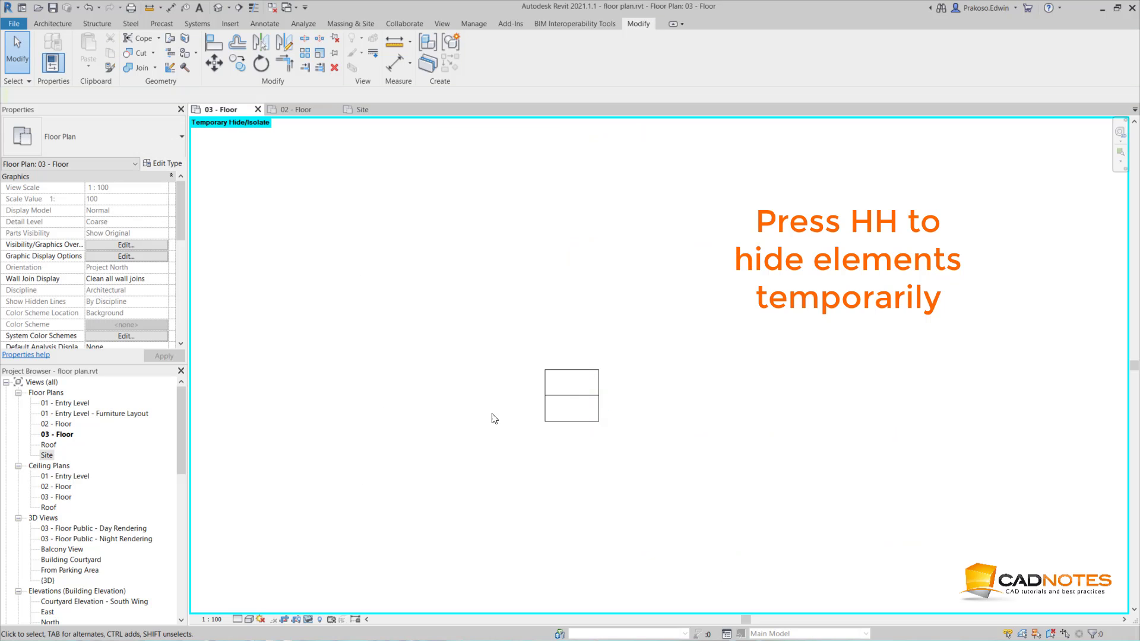
scroll(141, 275, down, 3)
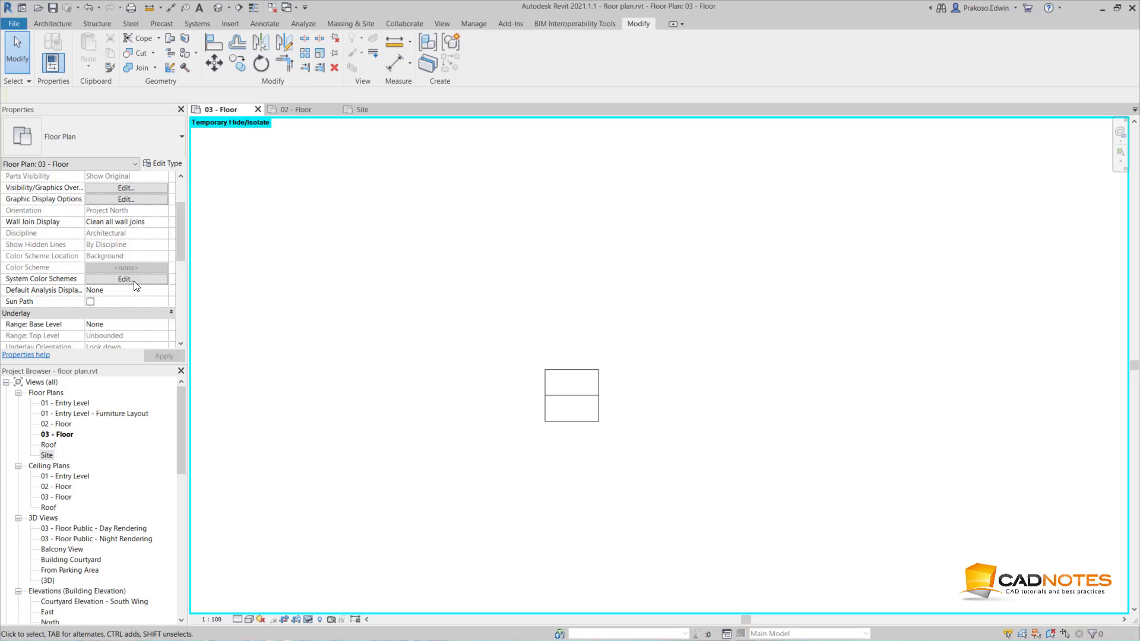
scroll(141, 276, down, 5)
- Reapply 'Floor Plan + Site' to 03 - Floor and crossing-select all building and site elements
click(133, 279)
click(416, 310)
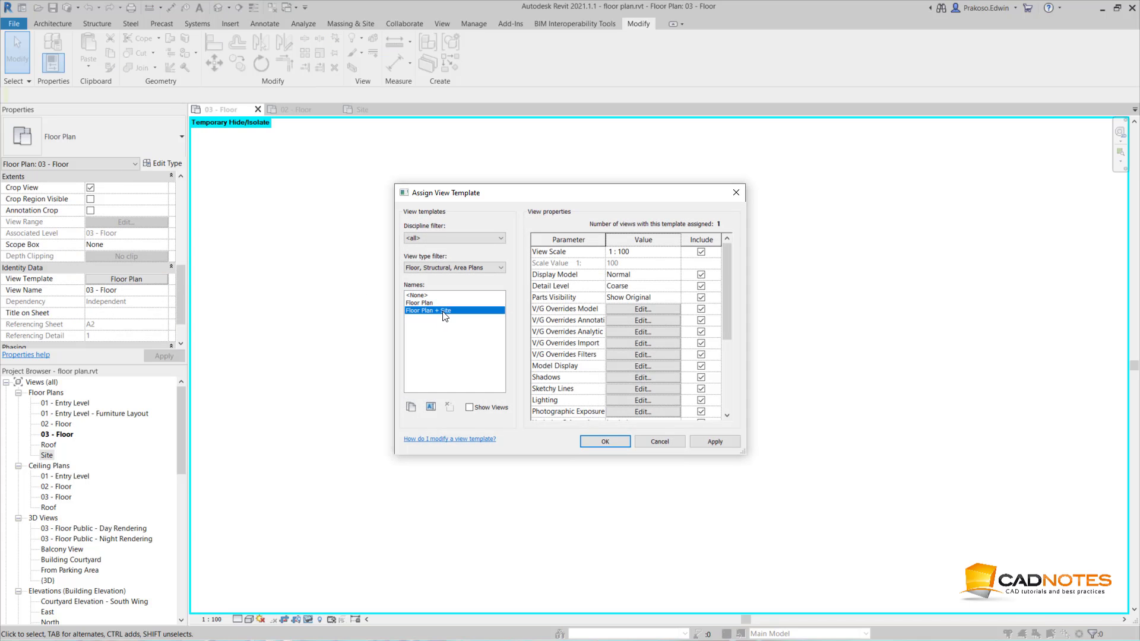
click(621, 440)
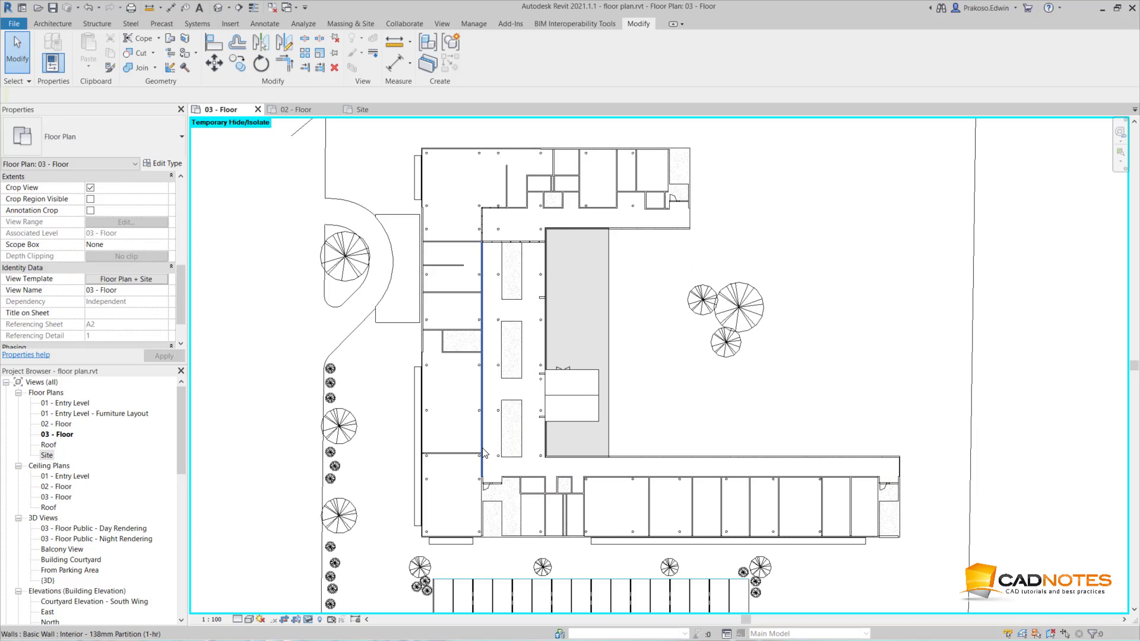
scroll(552, 430, down, 3)
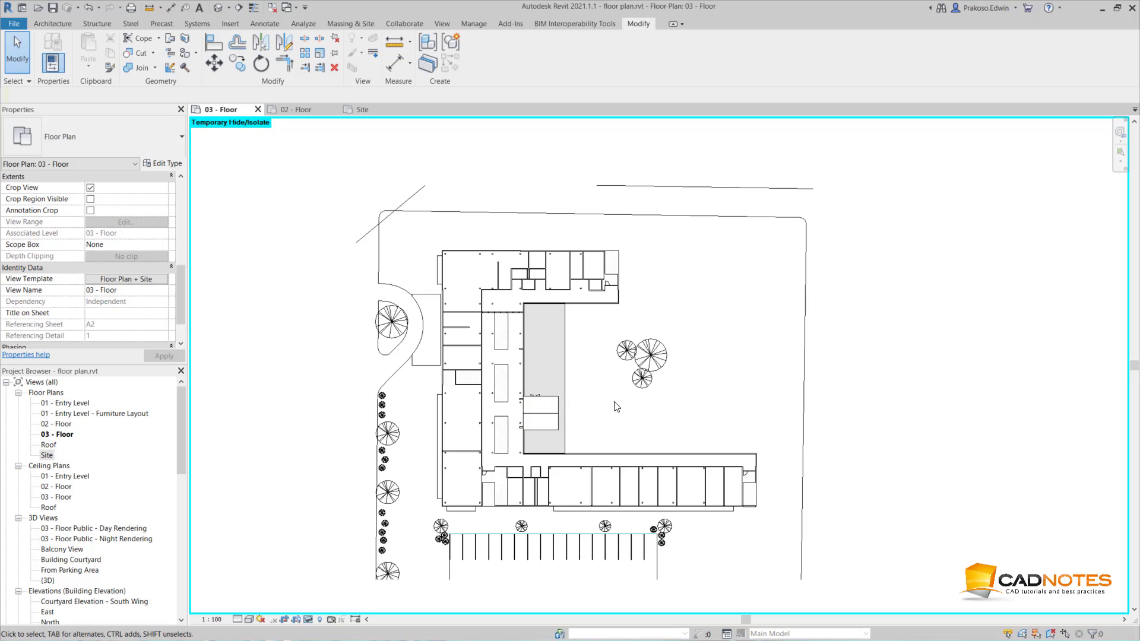
middle_drag(614, 409, 609, 387)
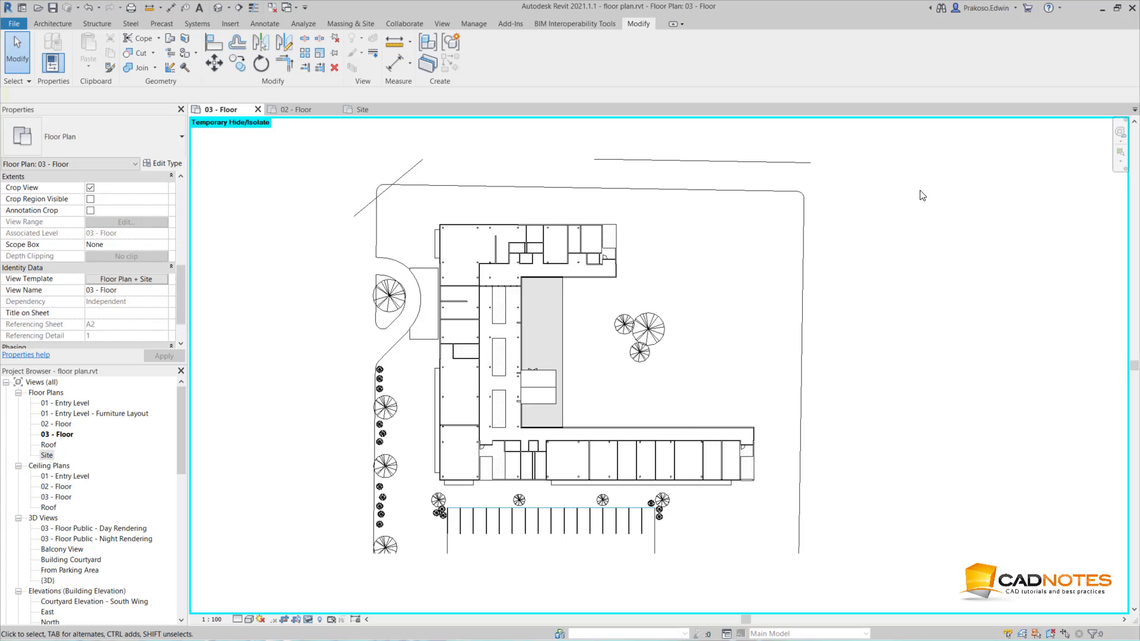
drag(909, 144, 367, 525)
drag(342, 576, 331, 582)
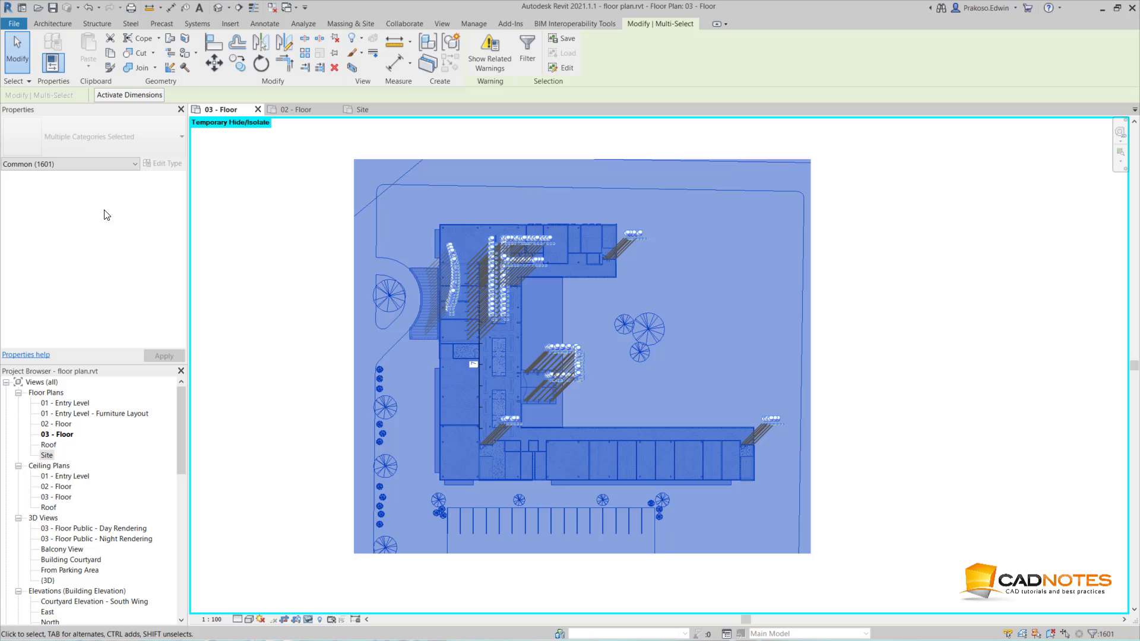
- Filter out Curtain Wall Grids, Model Groups, Reveals, Rectangular Straight Wall Opening and Shaft Openings, keeping 1524 elements
click(526, 58)
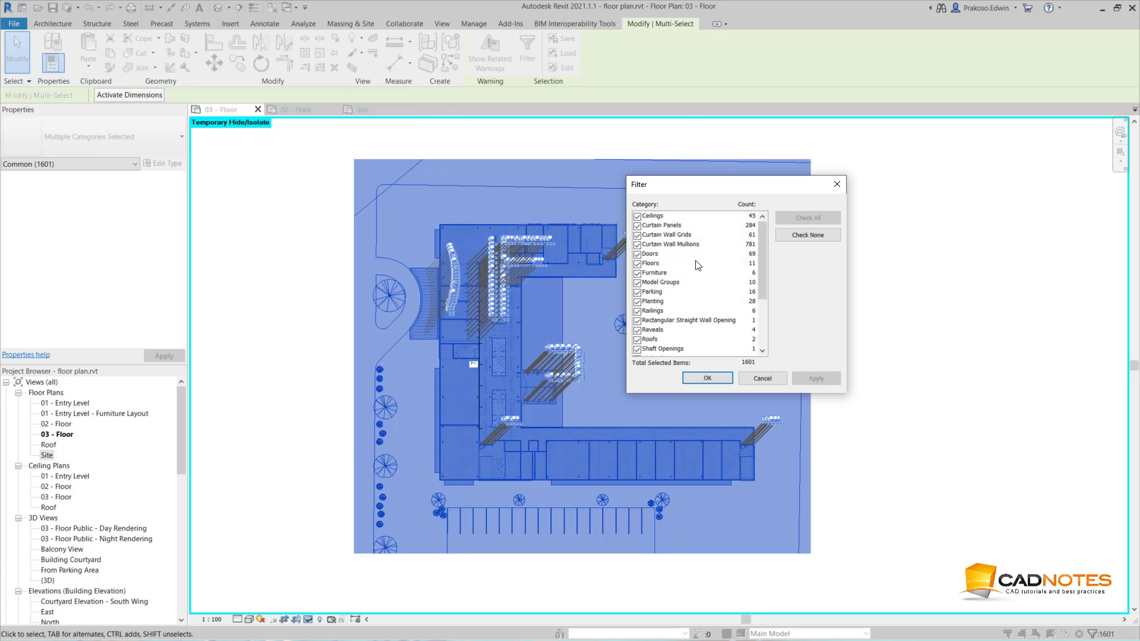
click(637, 235)
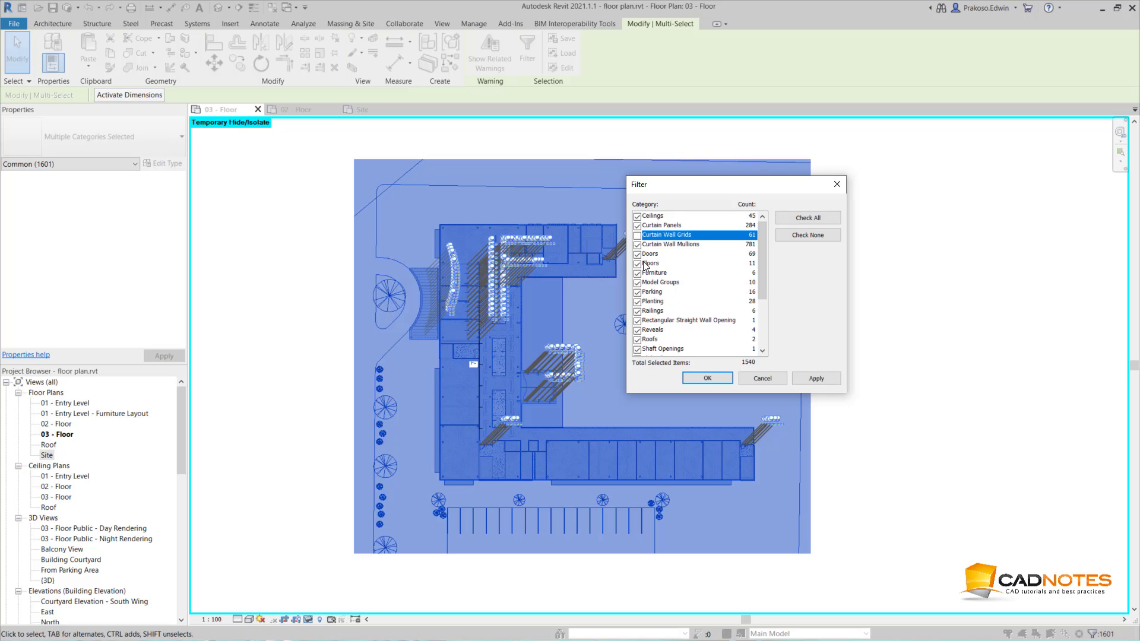
click(637, 284)
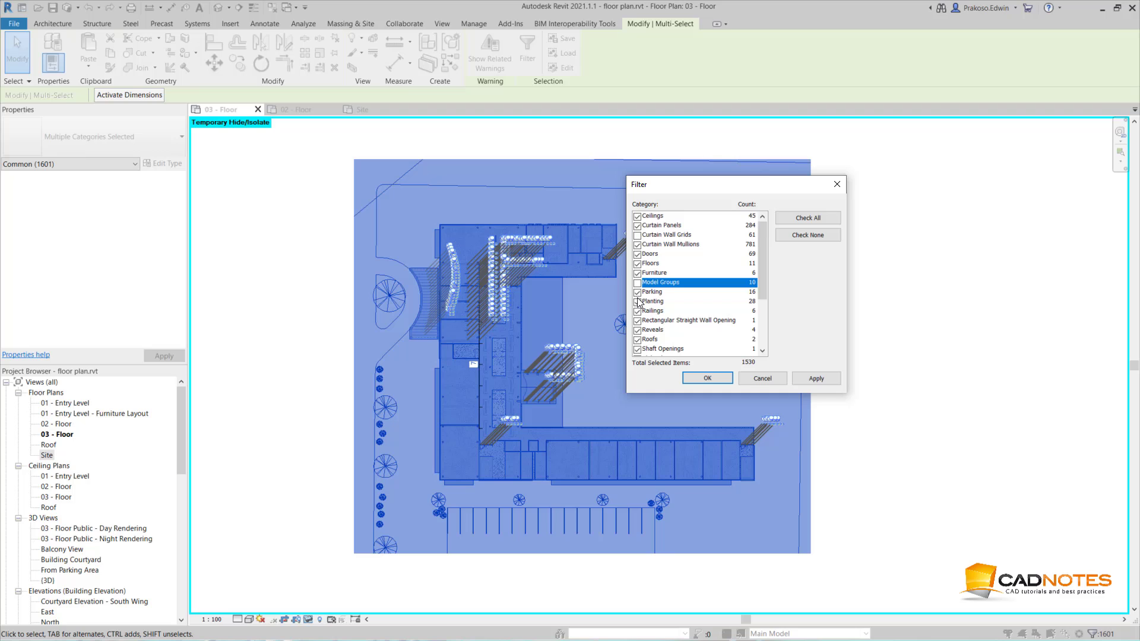
scroll(638, 285, down, 1)
scroll(639, 286, down, 1)
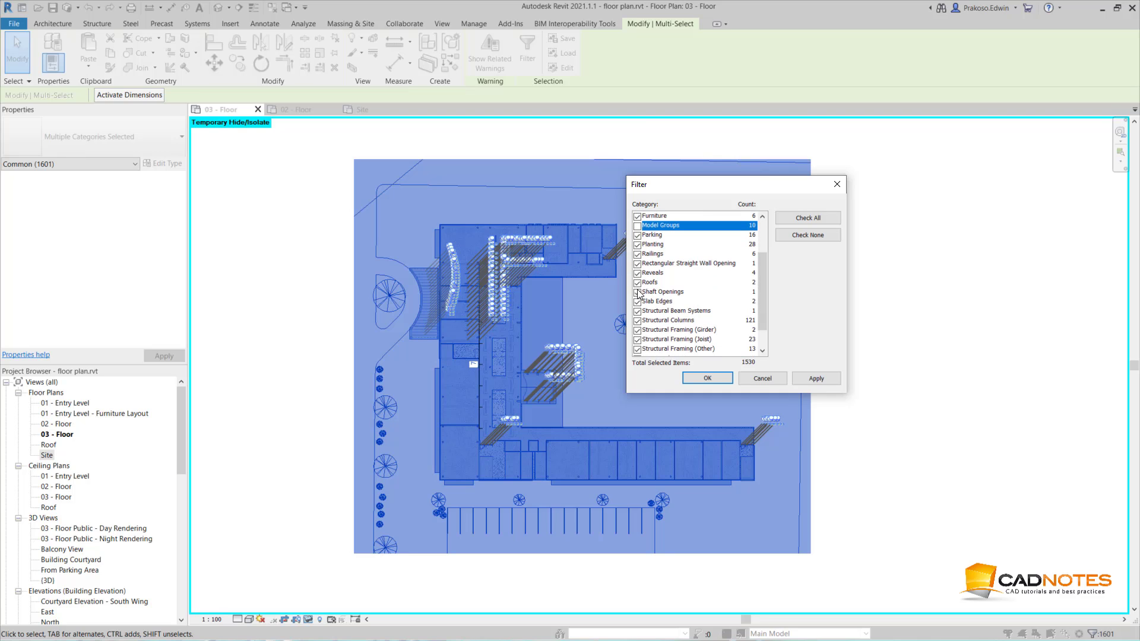
click(639, 274)
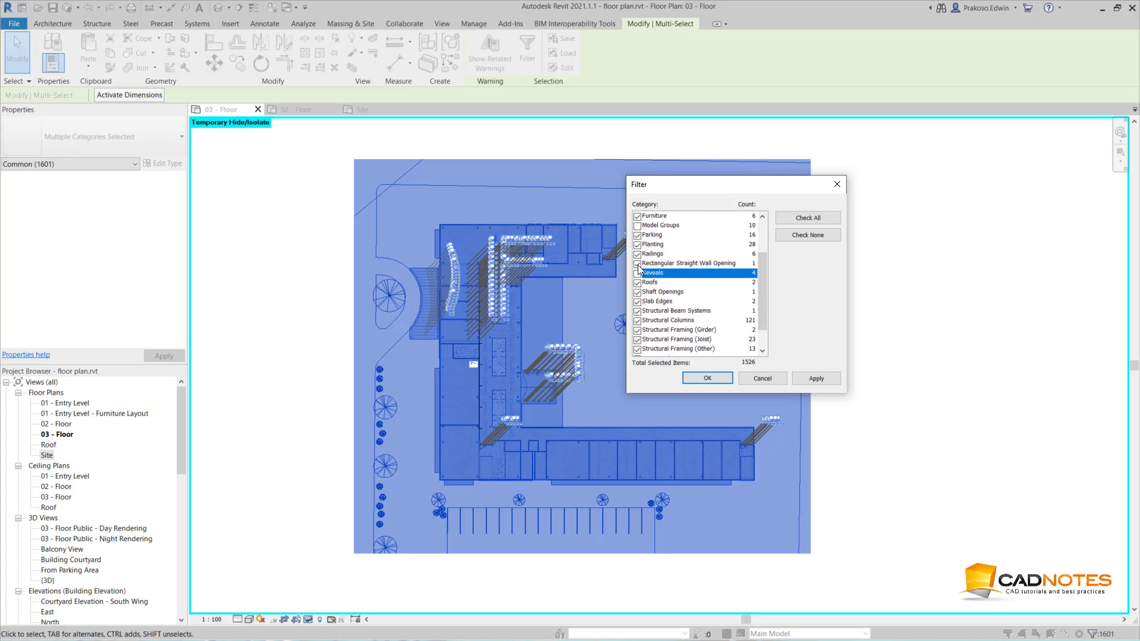
click(638, 265)
scroll(655, 294, down, 1)
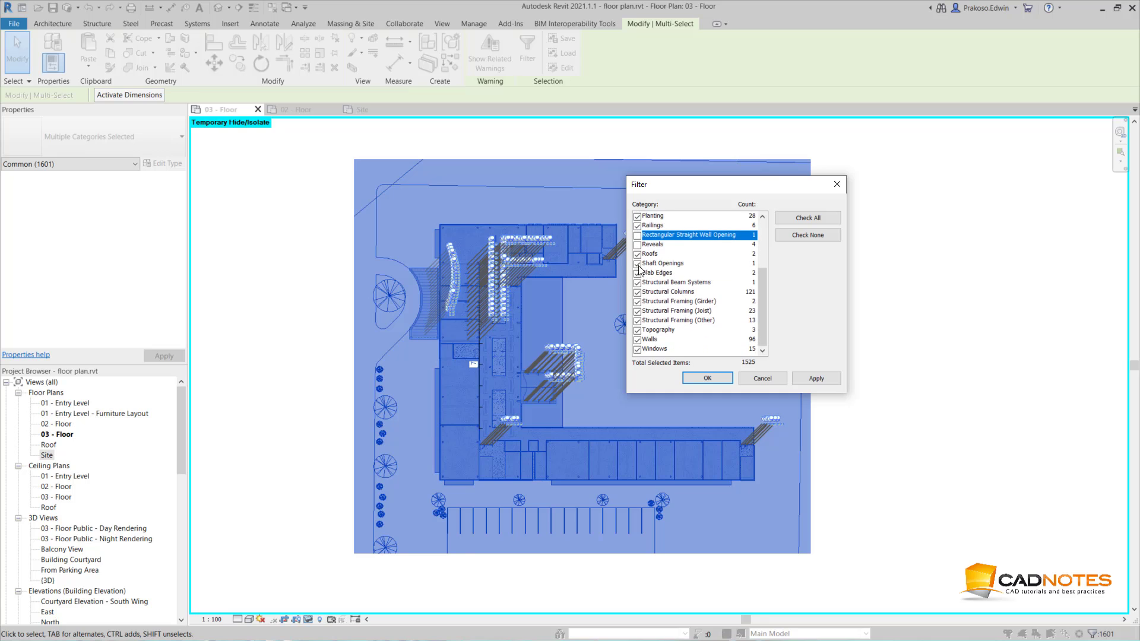
click(638, 264)
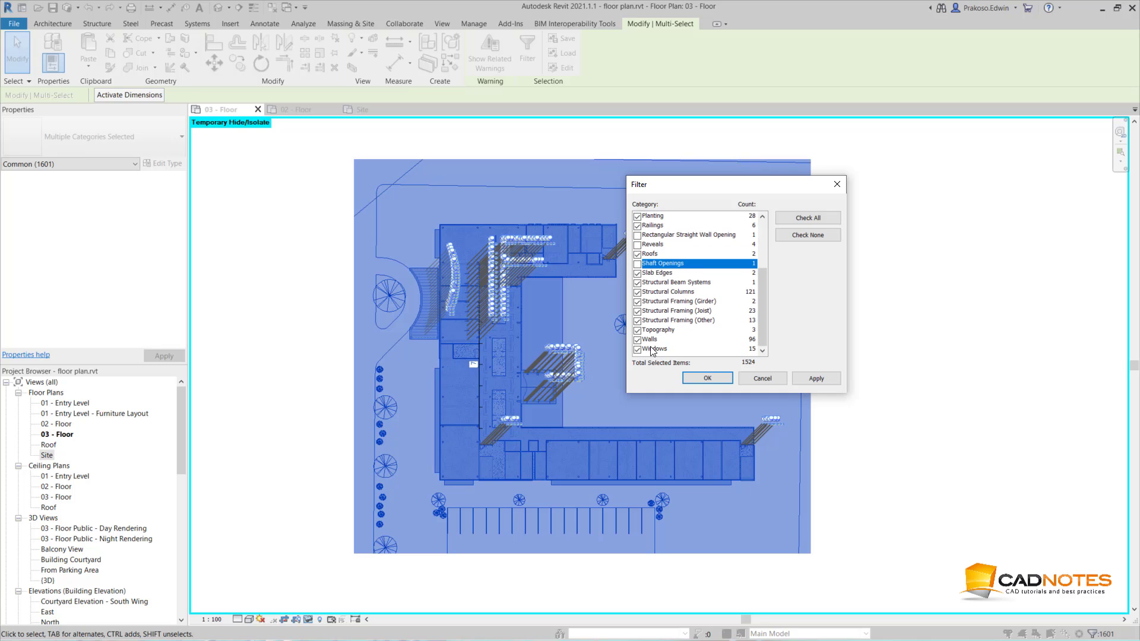
scroll(642, 298, up, 1)
scroll(641, 298, up, 2)
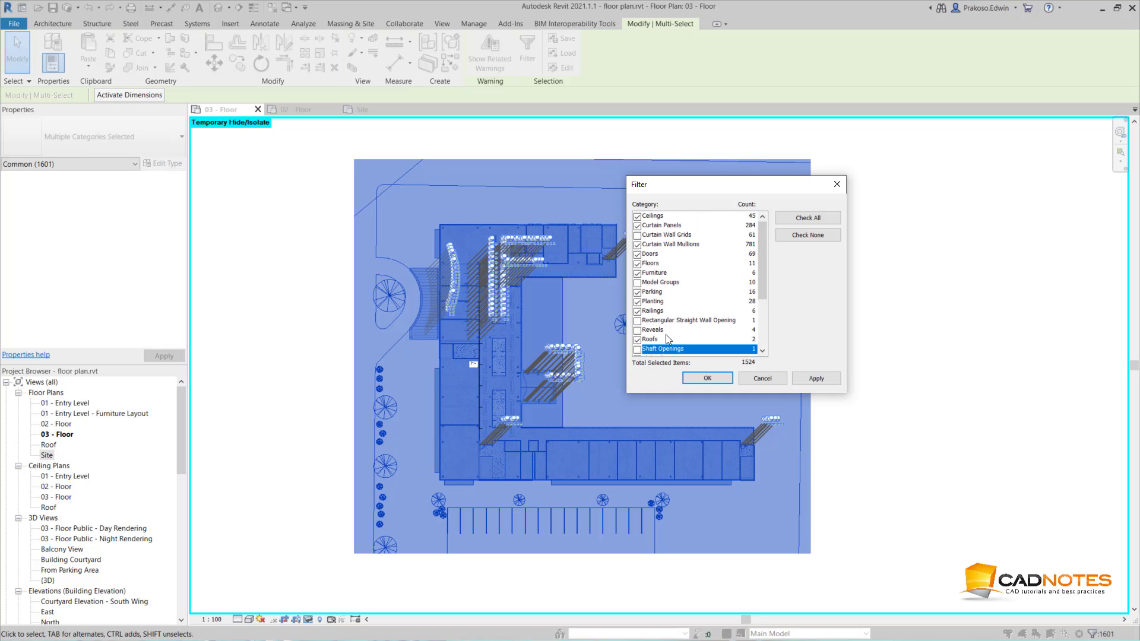
click(699, 378)
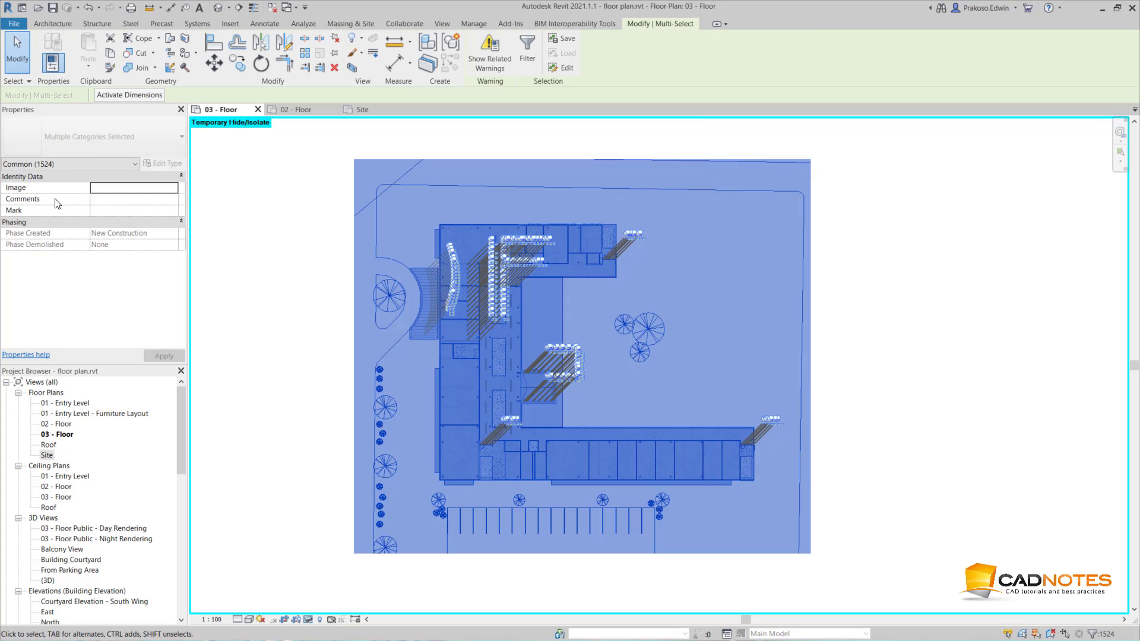
- Set the Comments of the 1524 selected elements to 'Siteplan', then clear the selection
click(102, 200)
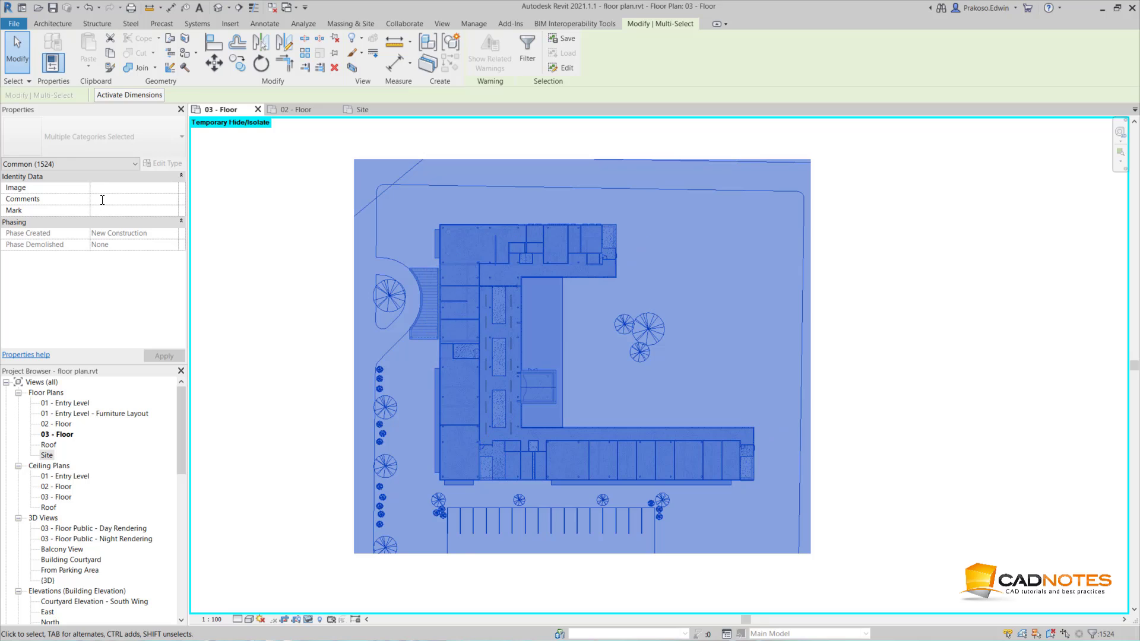
text(Siteplan)
click(159, 355)
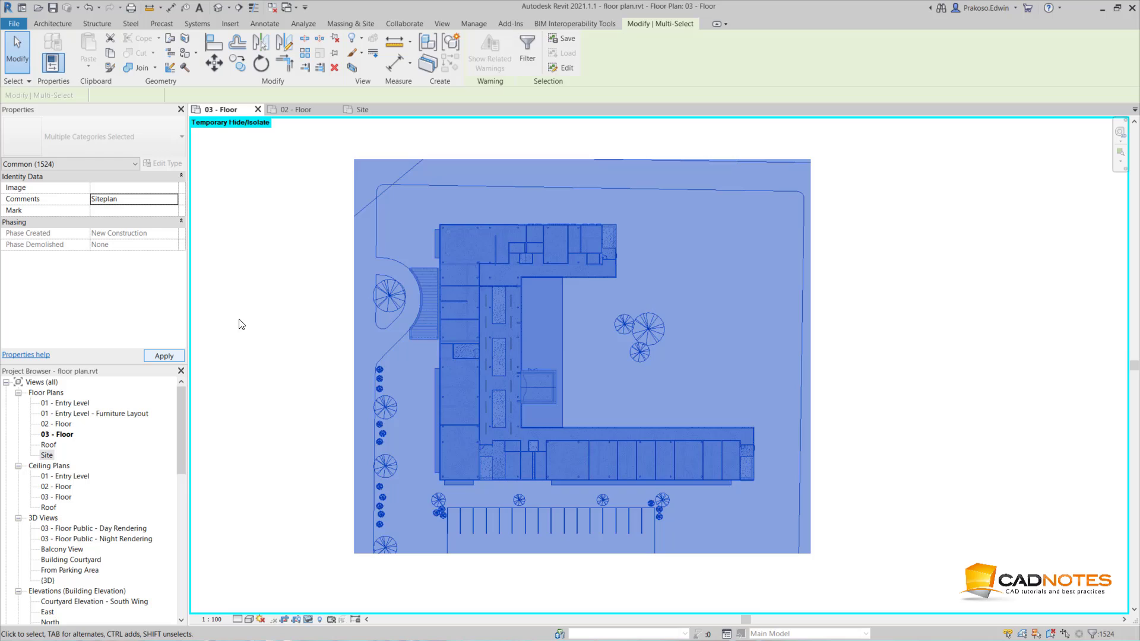
key(Escape)
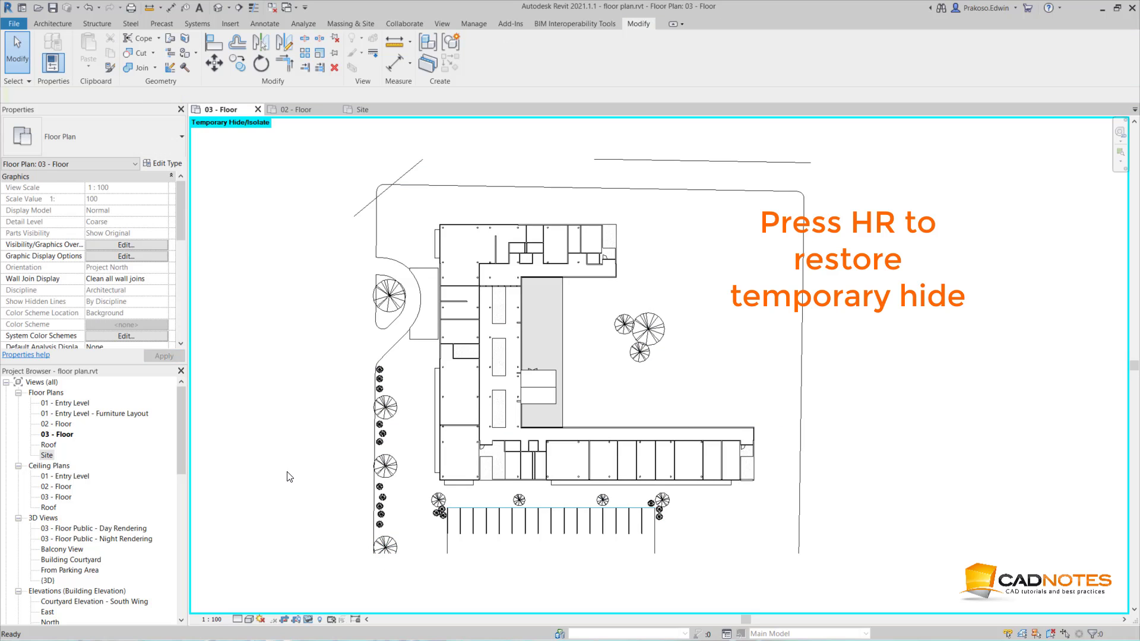
- Reset the temporary hide with HR, then open the Floor Plan + Site template's V/G filter overrides
key(h)
key(r)
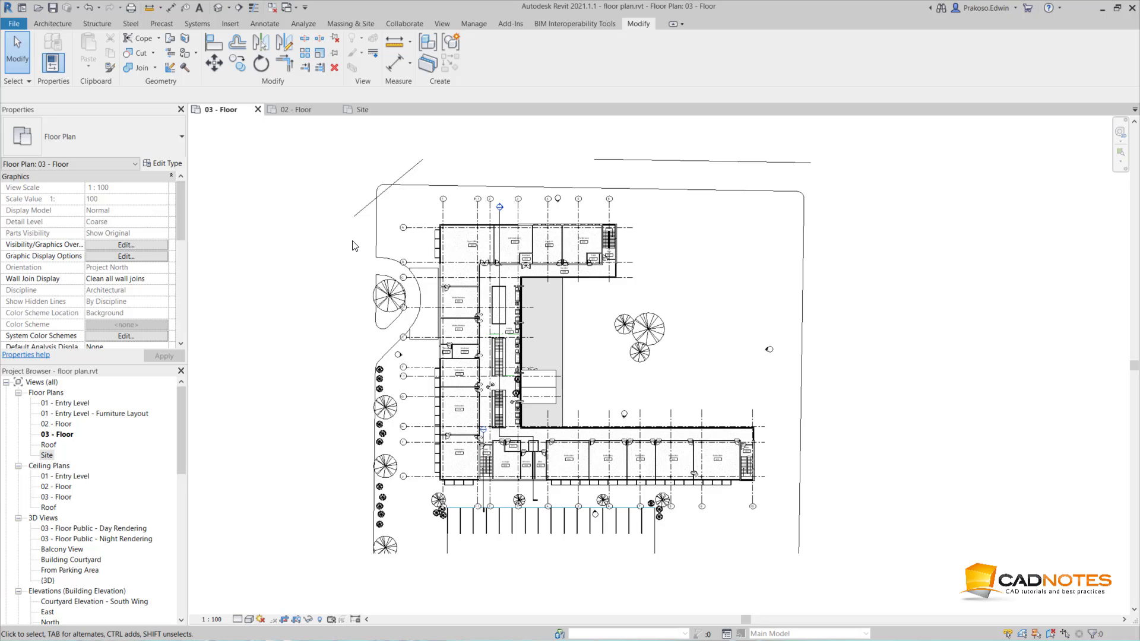
scroll(148, 284, down, 5)
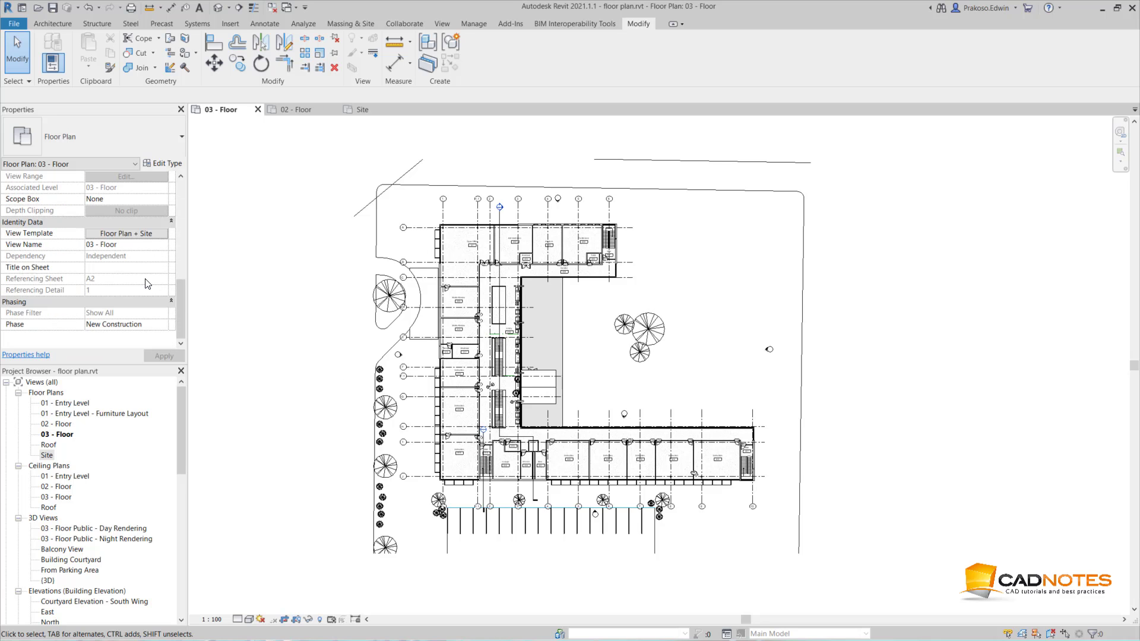
click(137, 233)
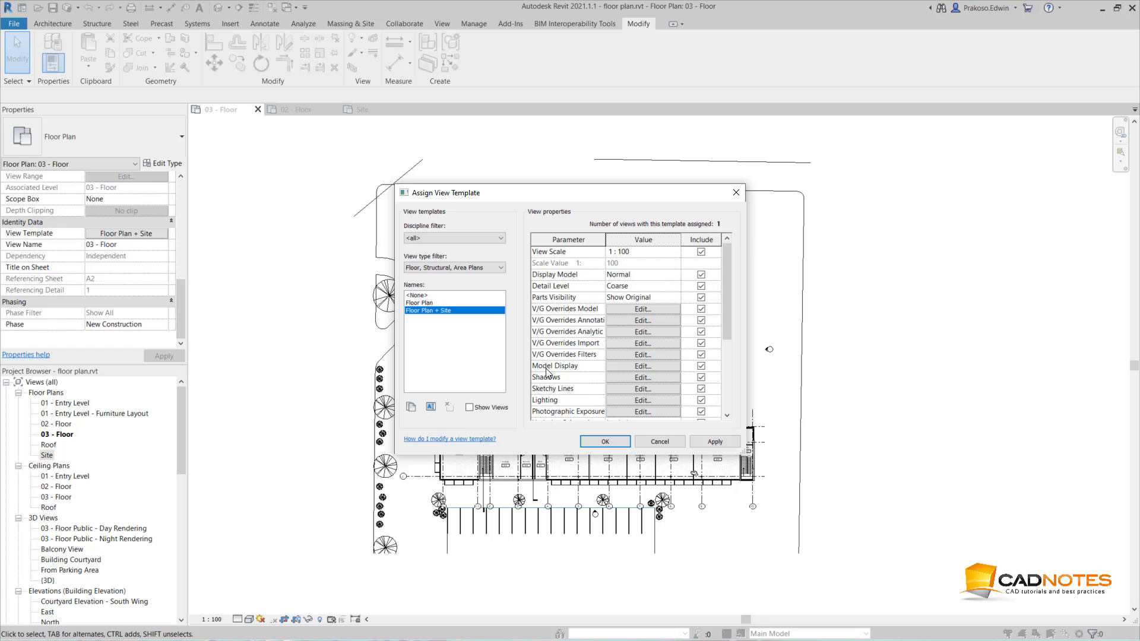
scroll(597, 328, down, 2)
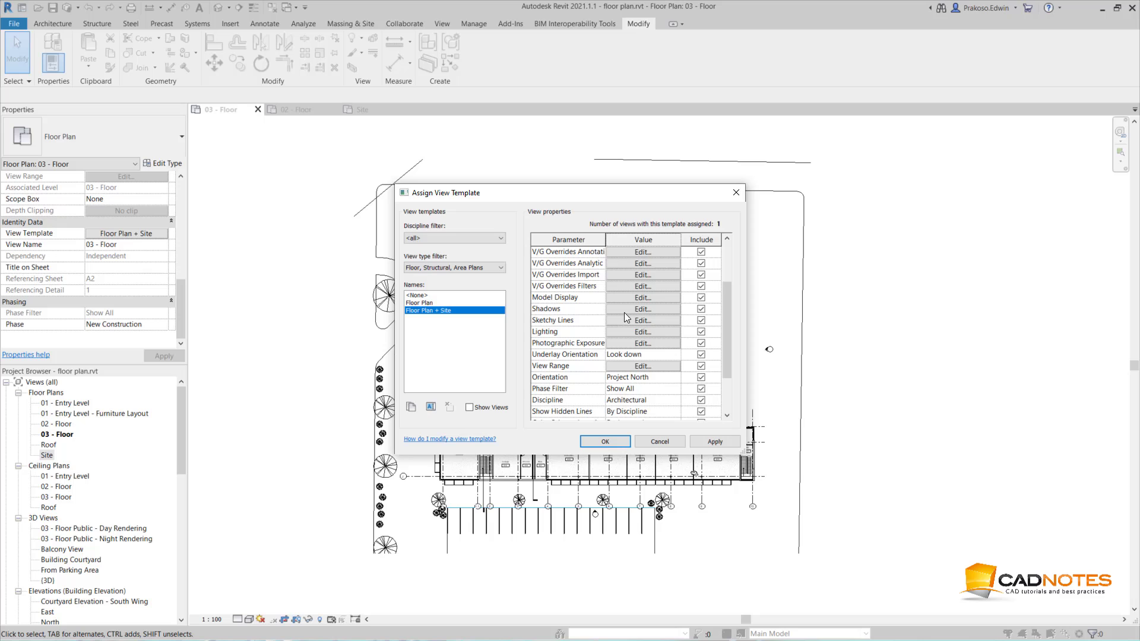
scroll(625, 313, up, 1)
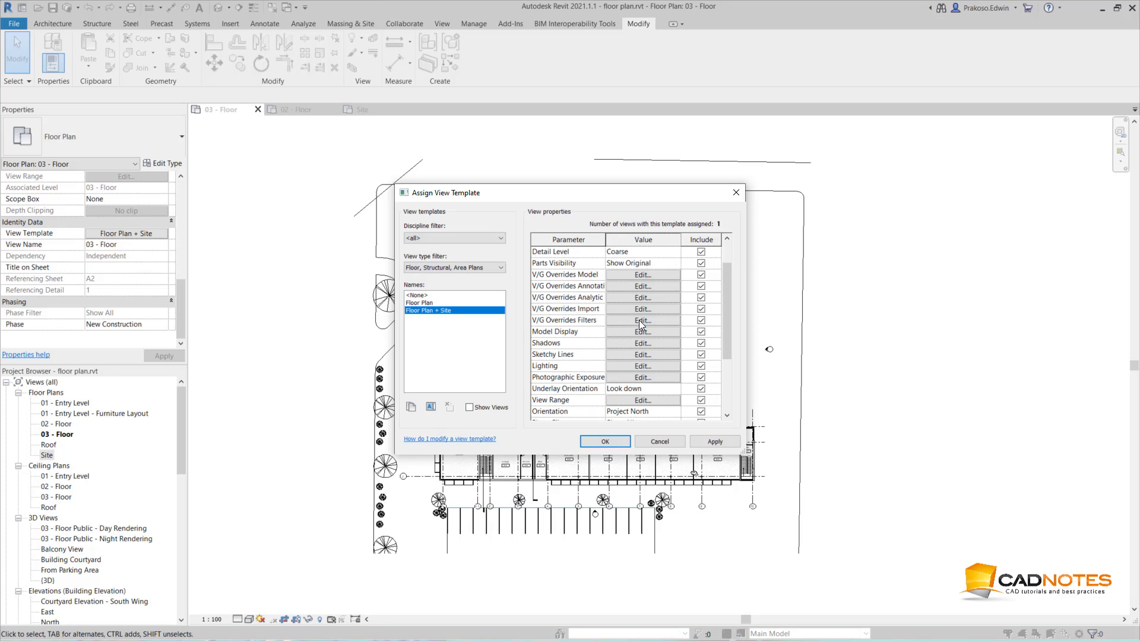
click(642, 321)
drag(774, 171, 576, 183)
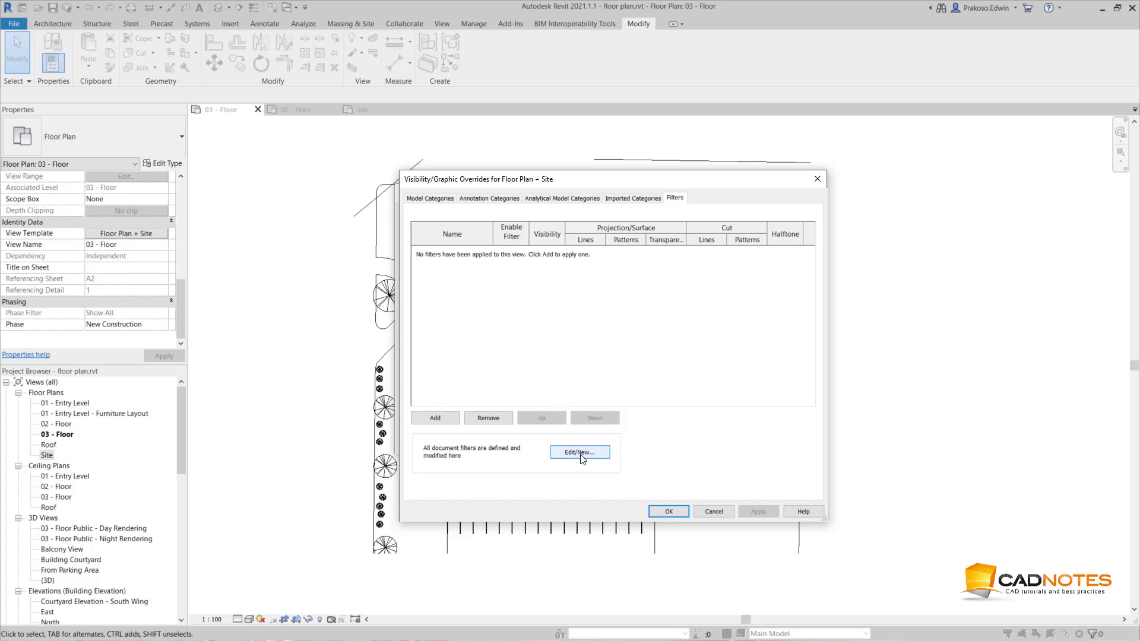
- Create a new rule-based filter named 'Siteplan'
click(554, 452)
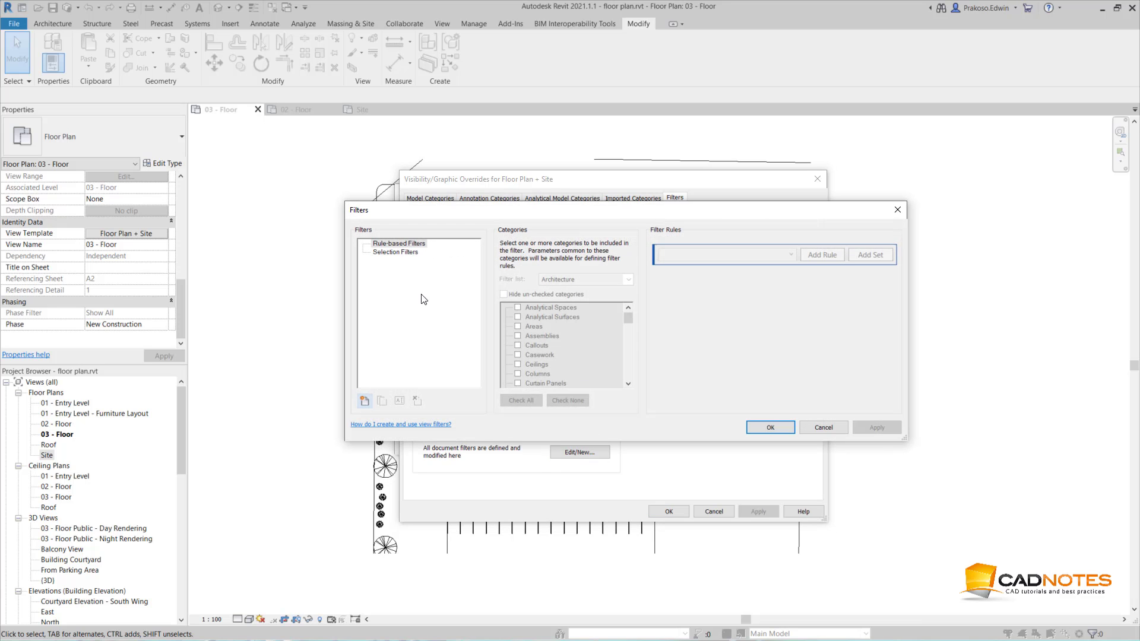
click(411, 247)
click(365, 404)
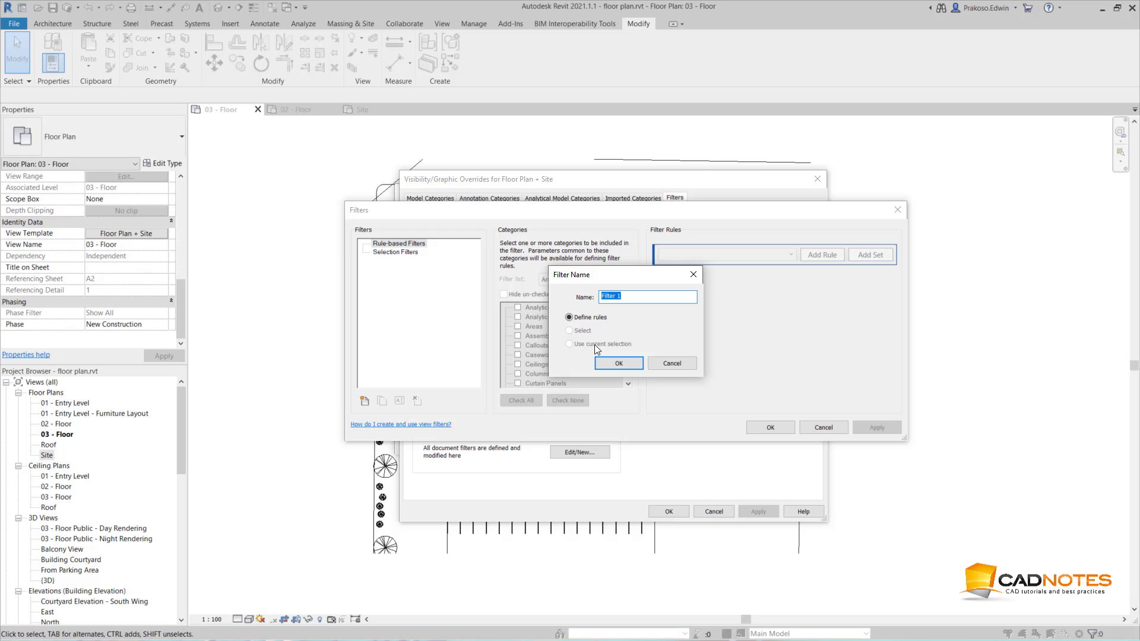
text(Siteplan)
key(Return)
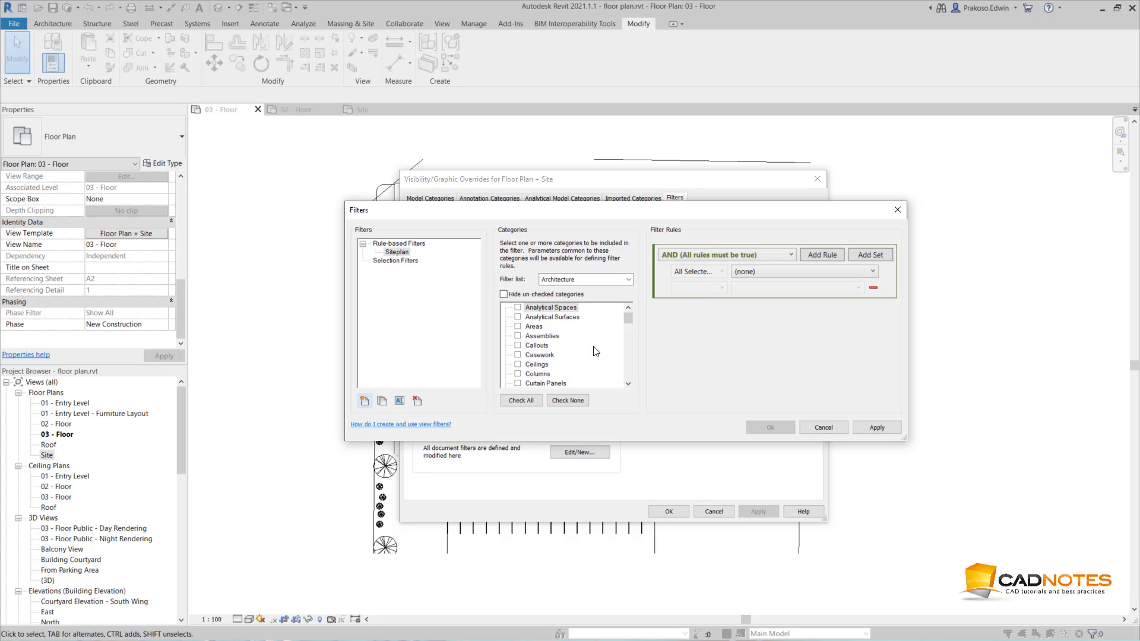
- Tick the Walls, Planting, Parking, Floors and Roofs categories for the Siteplan filter
scroll(533, 361, down, 12)
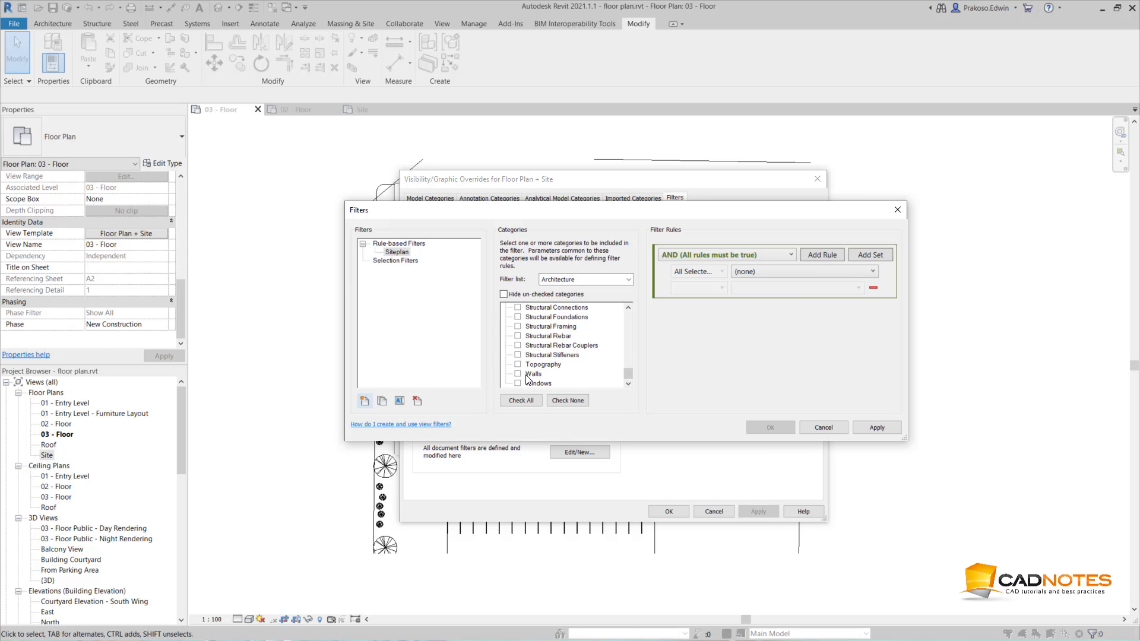
click(518, 374)
scroll(520, 361, up, 2)
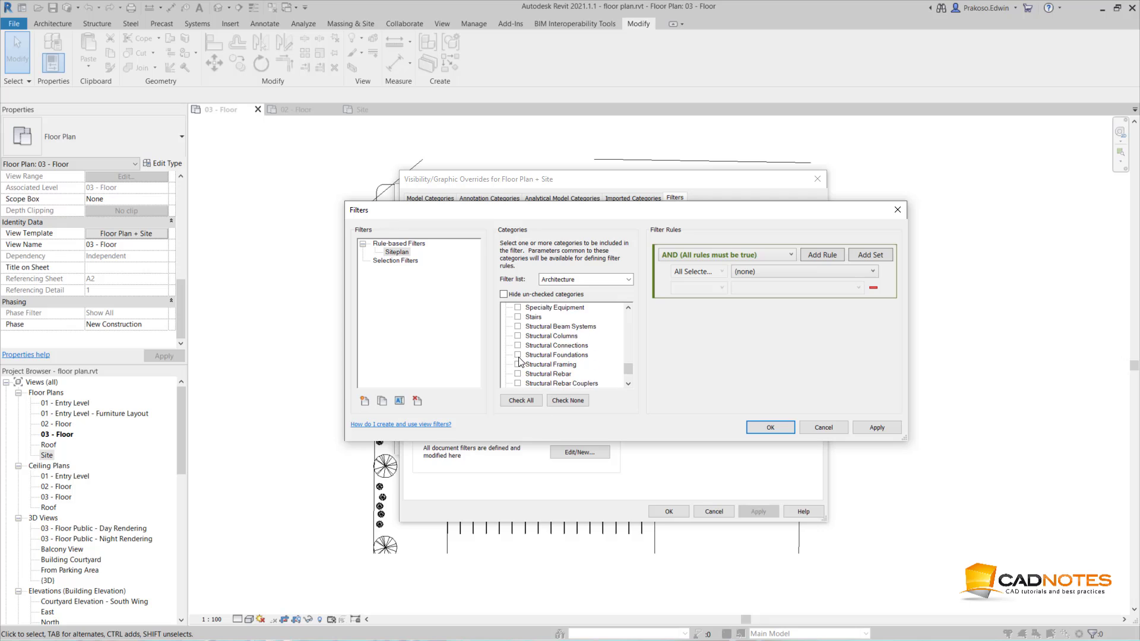
scroll(519, 360, up, 4)
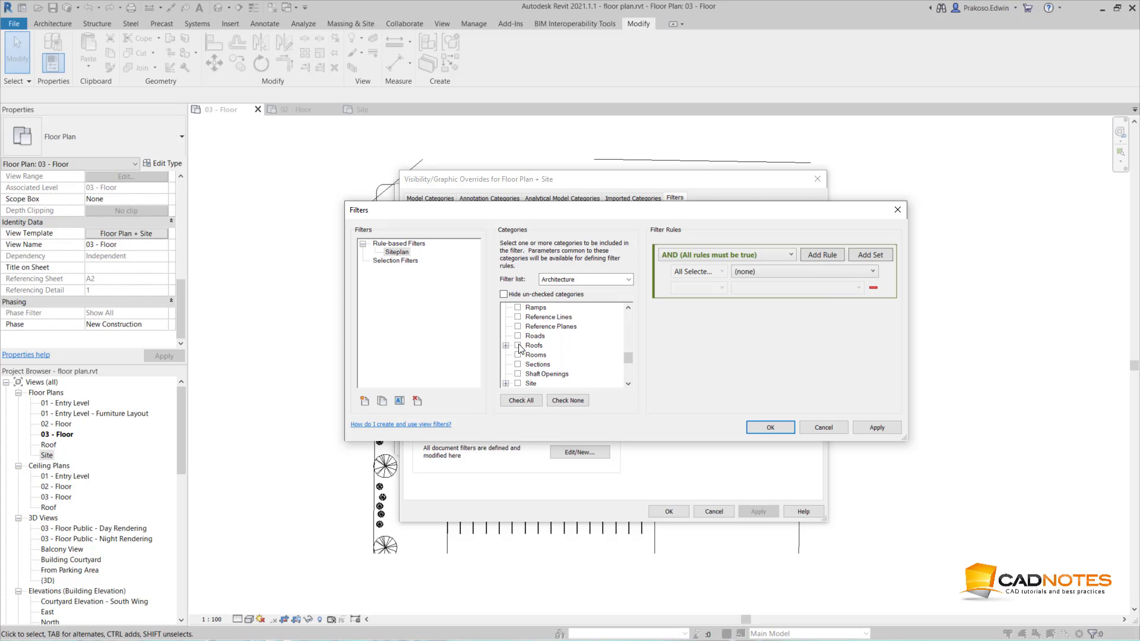
scroll(519, 349, up, 3)
click(519, 346)
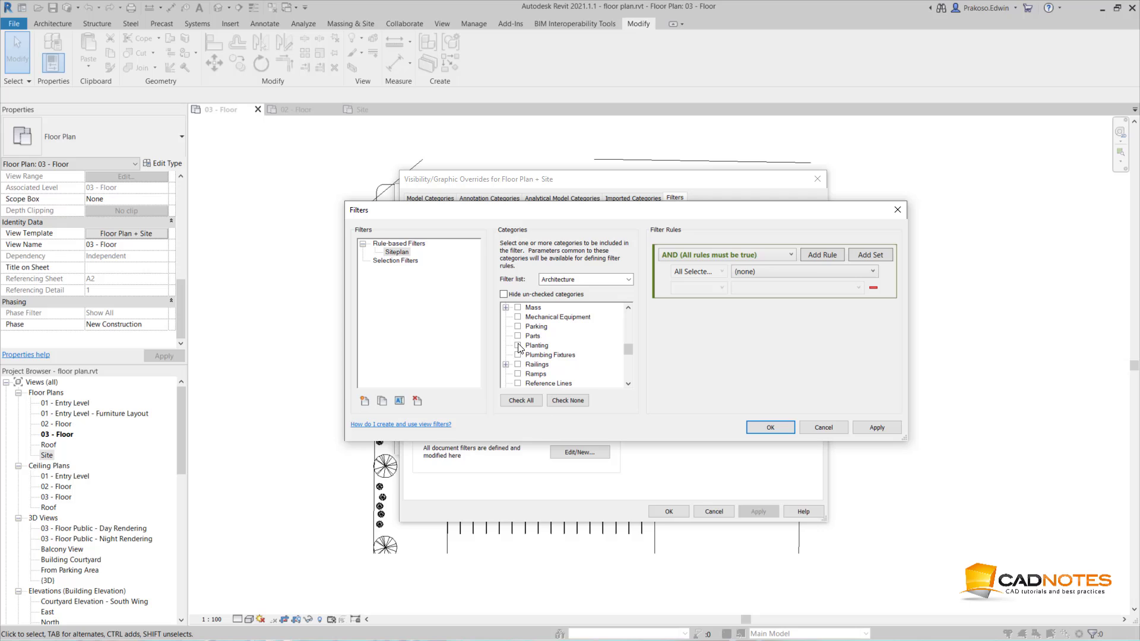
click(518, 327)
scroll(547, 342, up, 5)
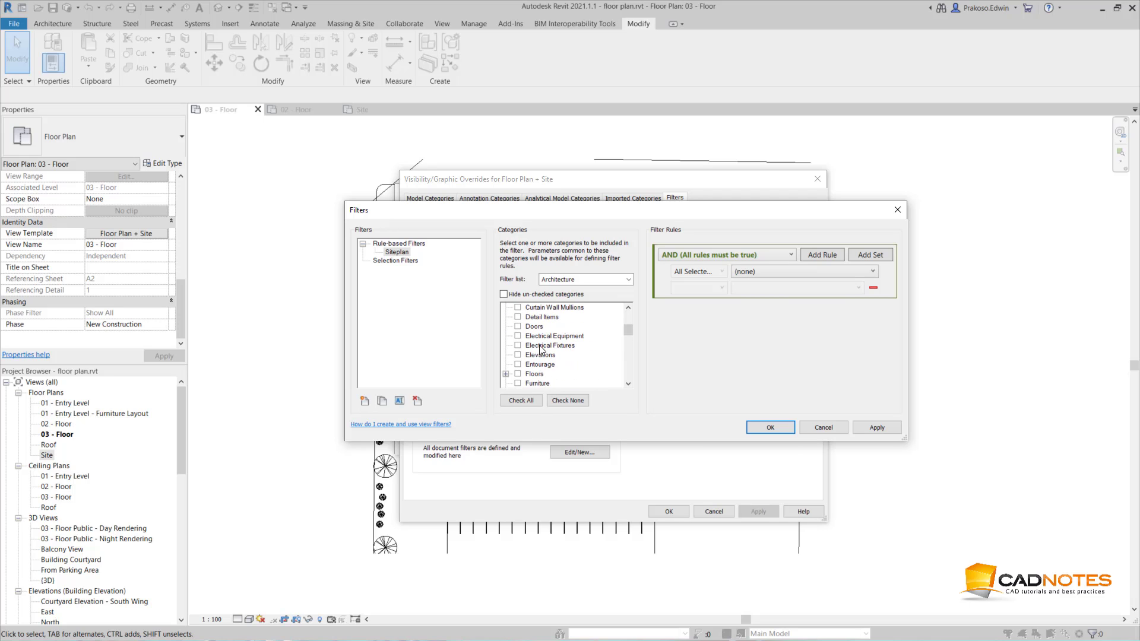
scroll(541, 351, down, 1)
click(518, 355)
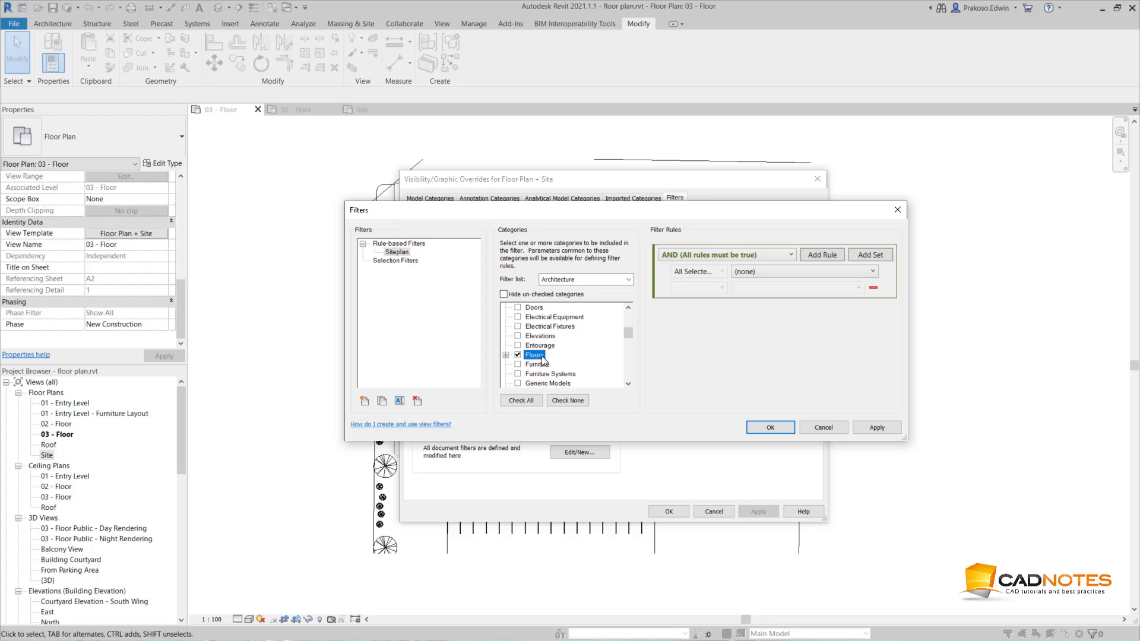
scroll(541, 355, up, 3)
scroll(542, 359, down, 2)
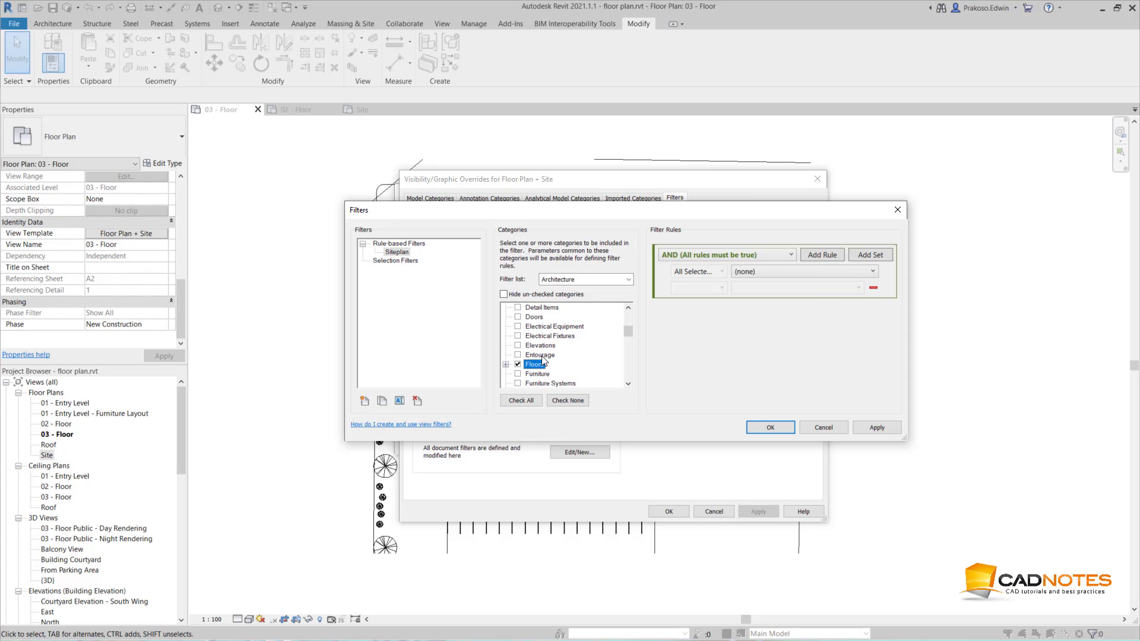
scroll(542, 356, down, 6)
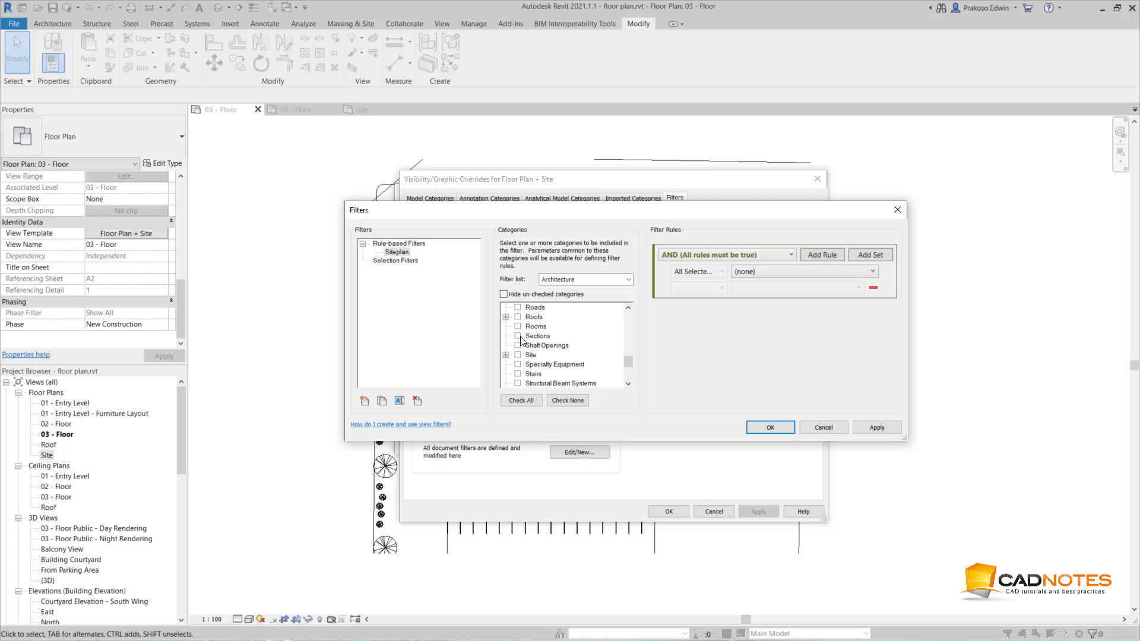
click(518, 317)
- Give the Siteplan filter the rule Comments equals Siteplan and save it
click(772, 271)
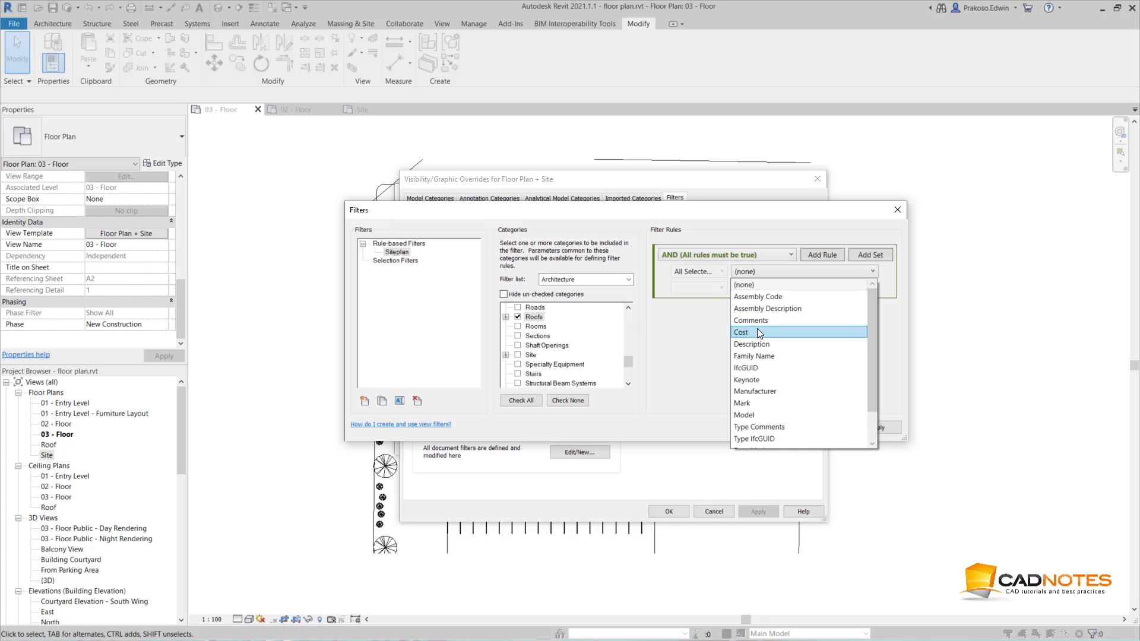
click(751, 321)
click(720, 288)
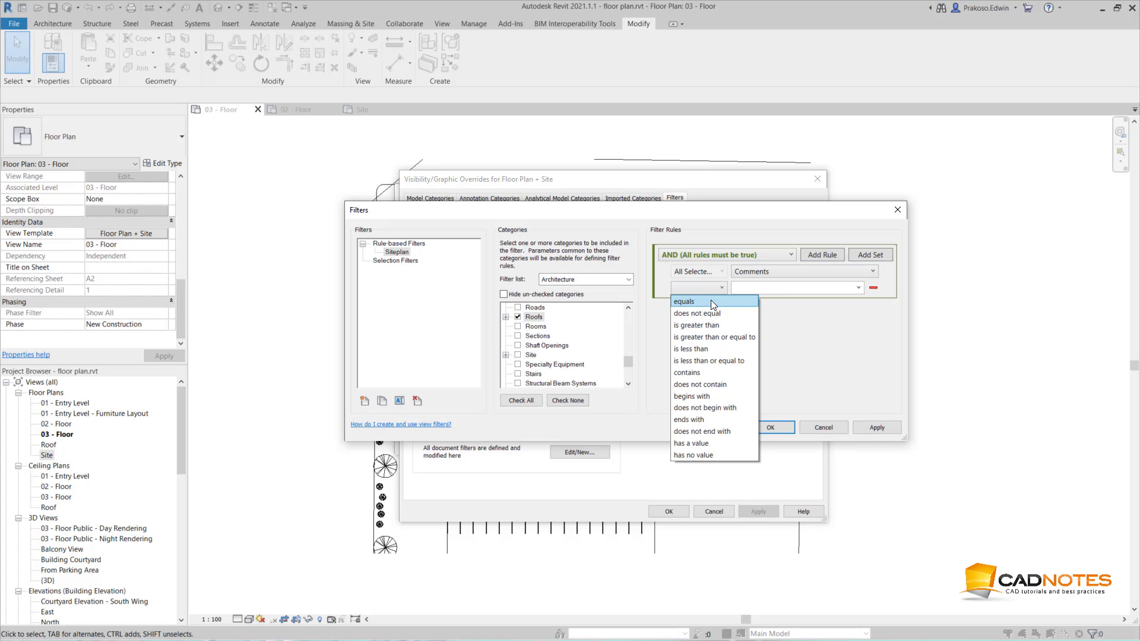
click(711, 301)
click(857, 288)
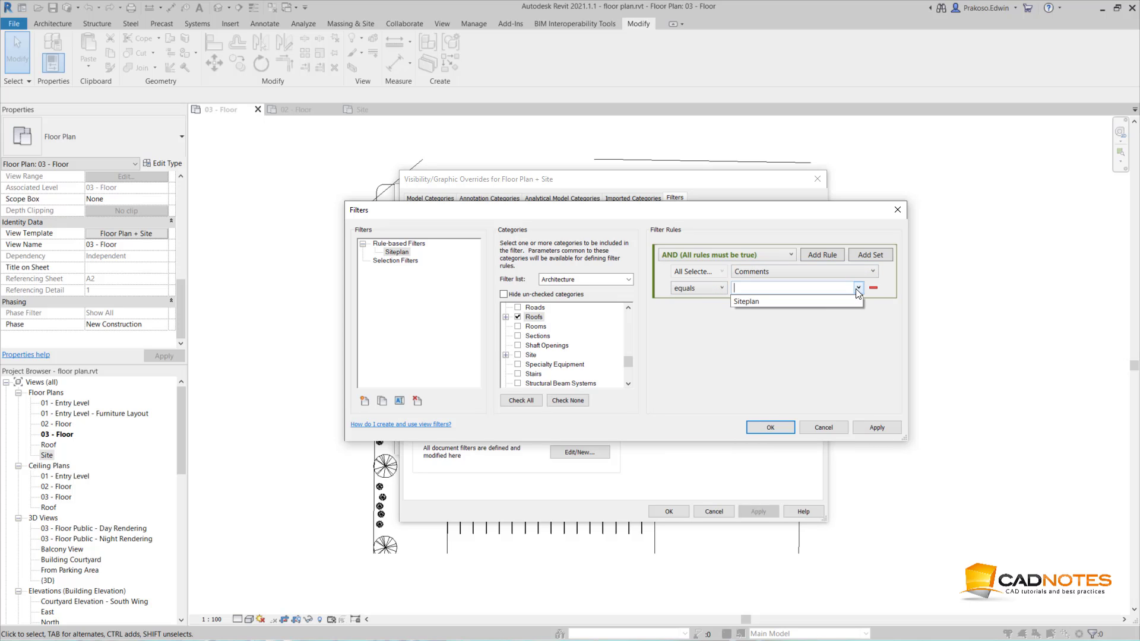
click(804, 302)
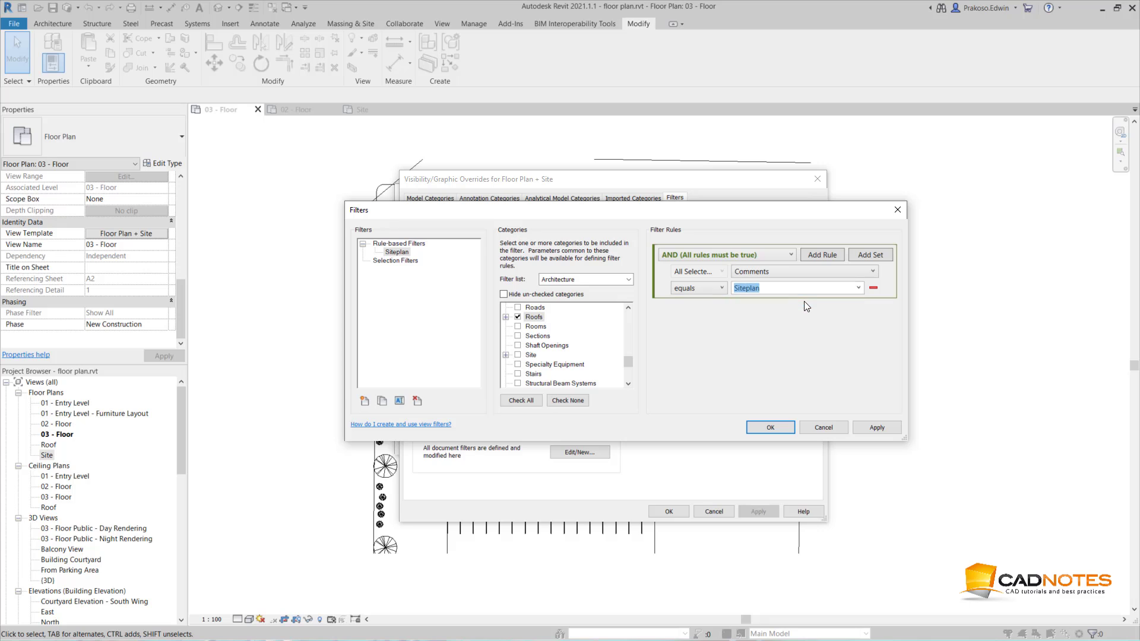
click(406, 255)
click(771, 428)
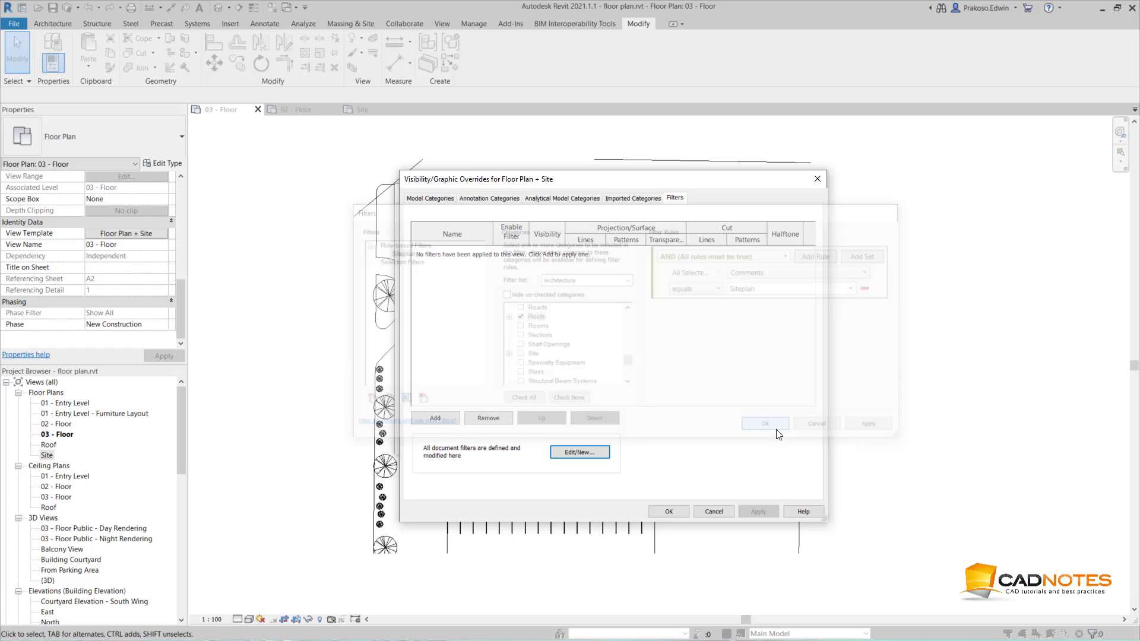
- Add the Siteplan rule-based filter to the template's Filters list
click(435, 418)
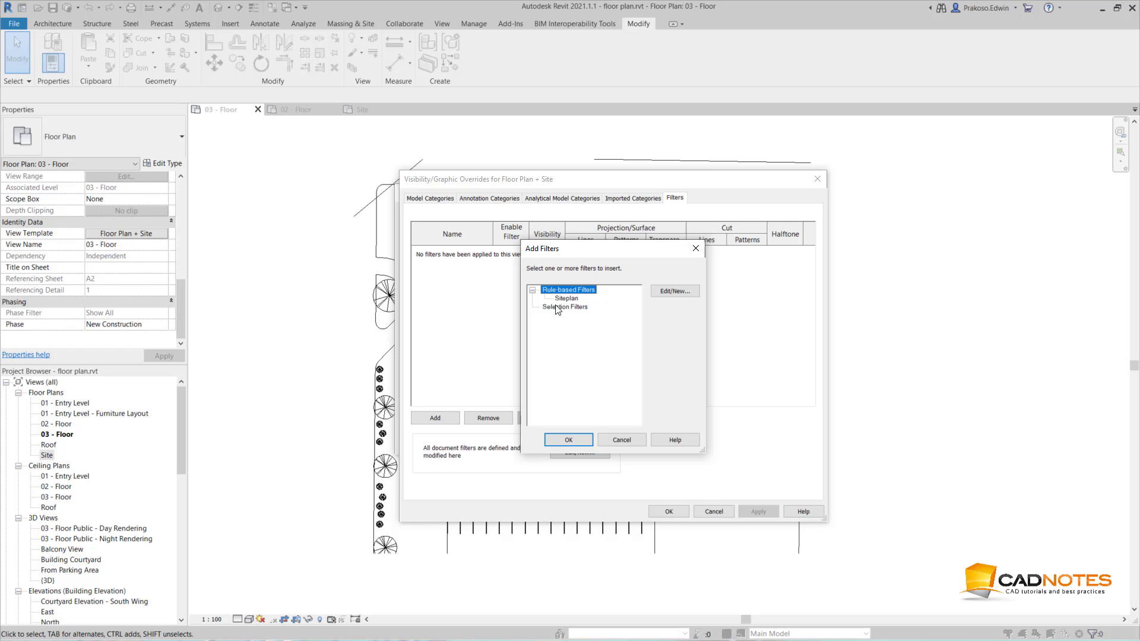
click(564, 299)
click(574, 439)
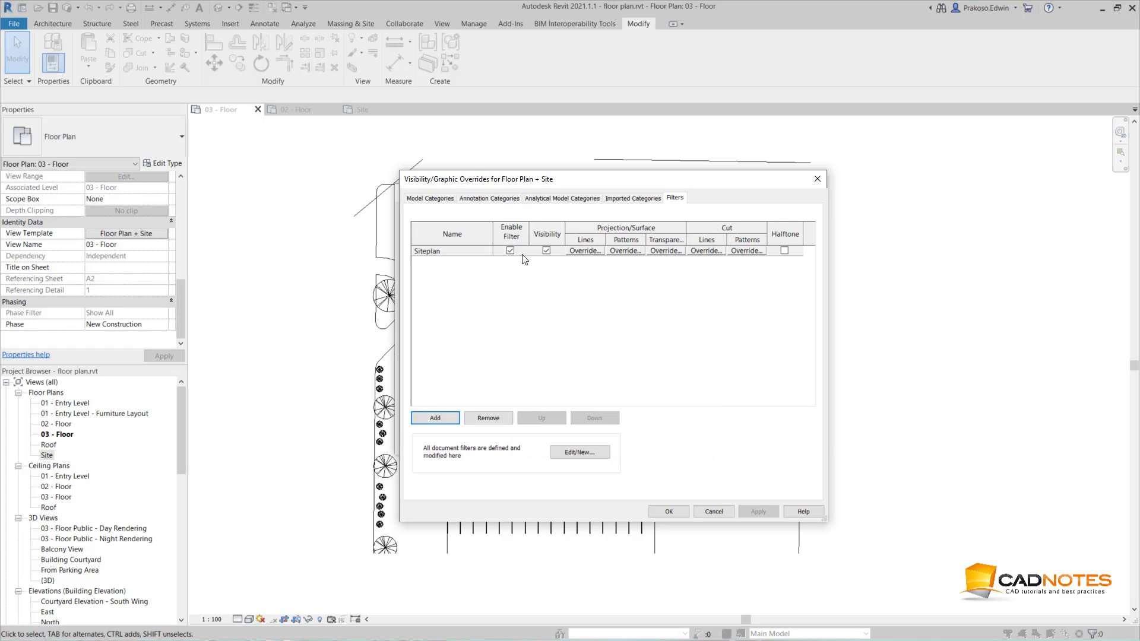
- Override Siteplan projection lines to RGB 192-192-192 at weight 1, and apply the template to 03 - Floor
click(594, 253)
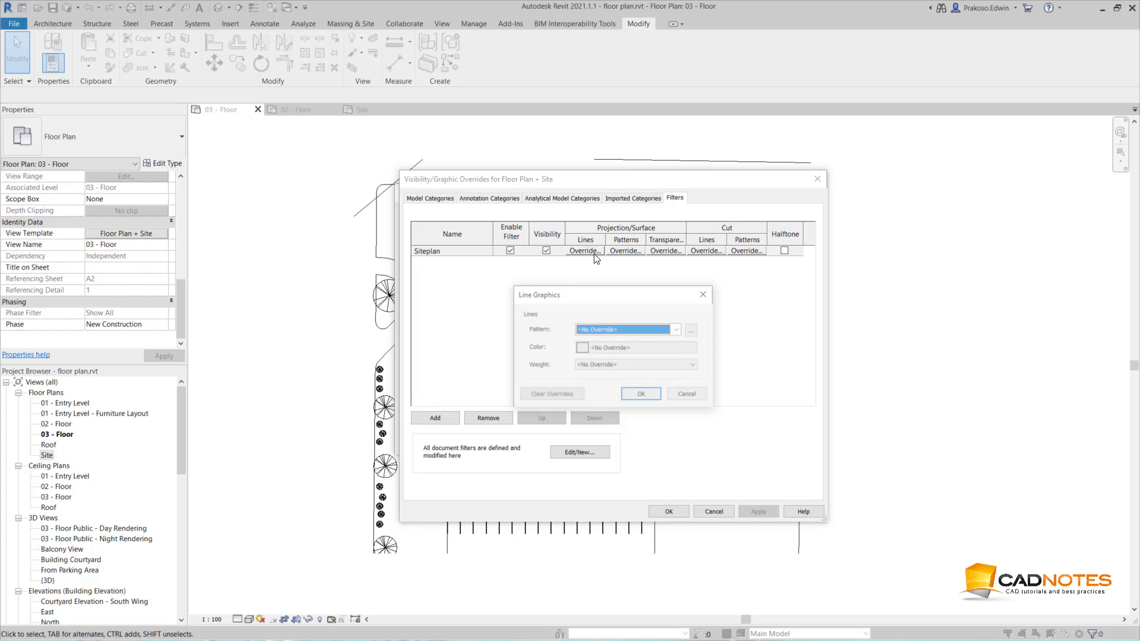
click(615, 349)
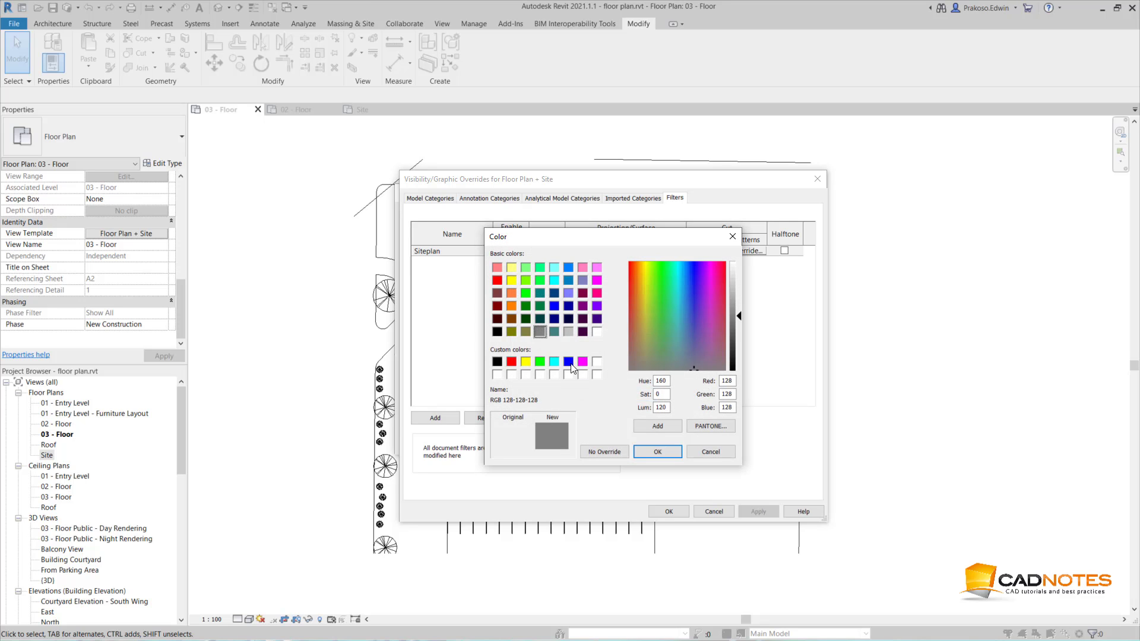
click(568, 332)
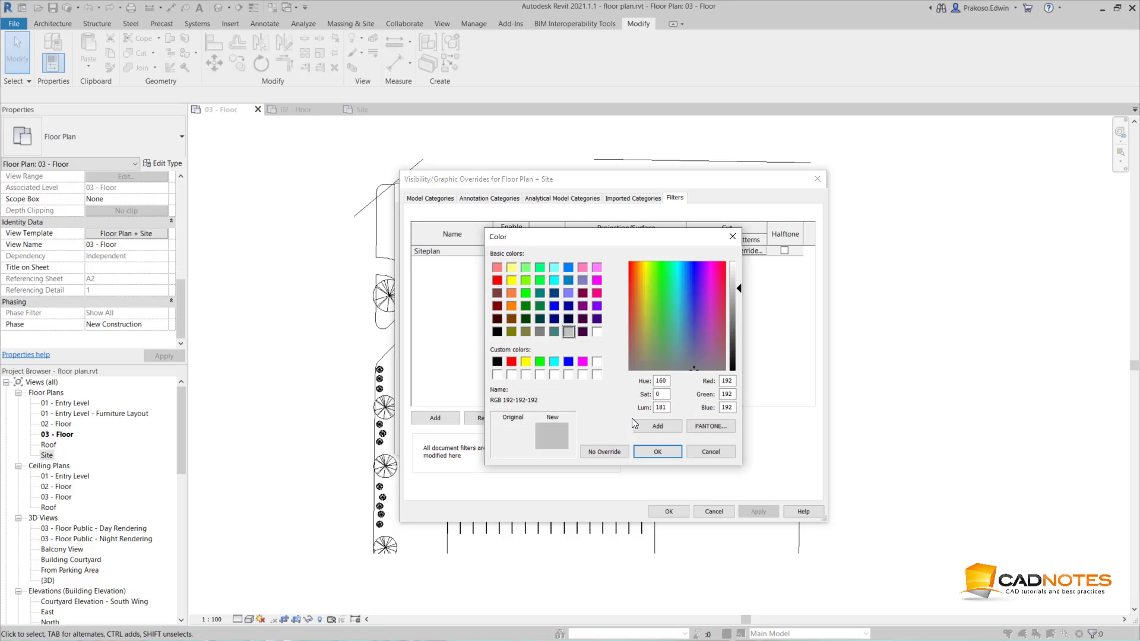
click(648, 449)
click(603, 363)
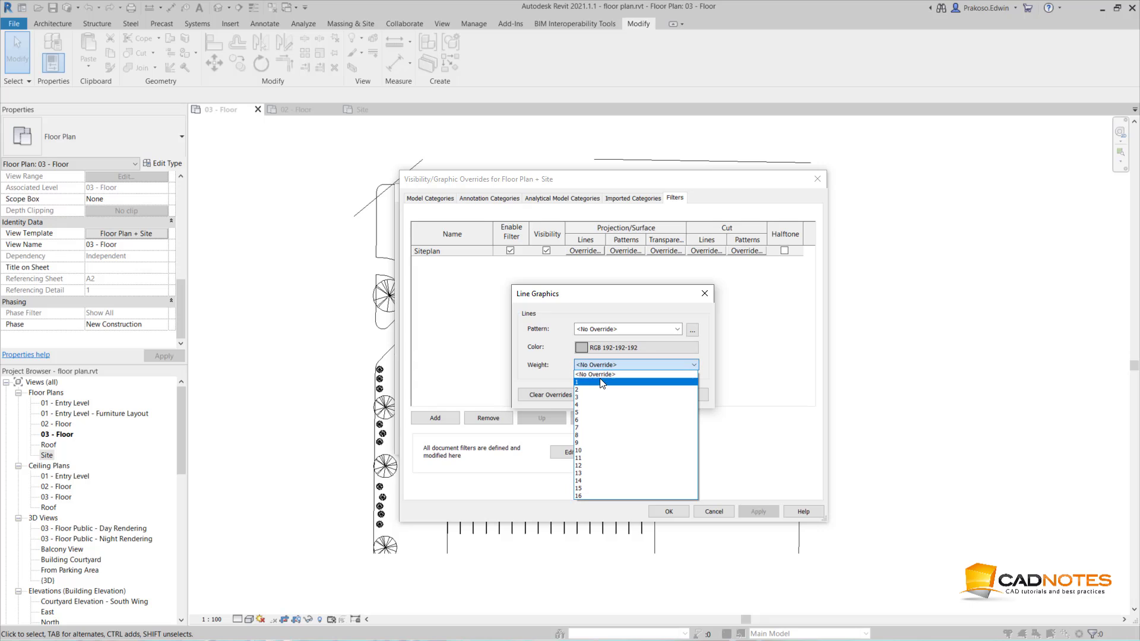
click(601, 383)
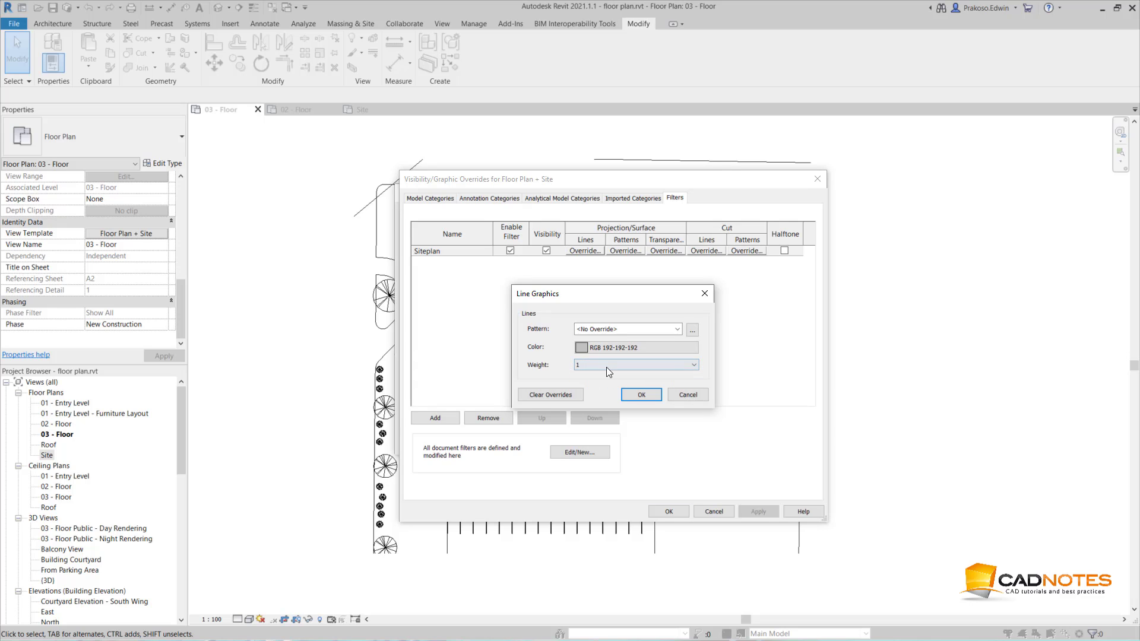
click(636, 397)
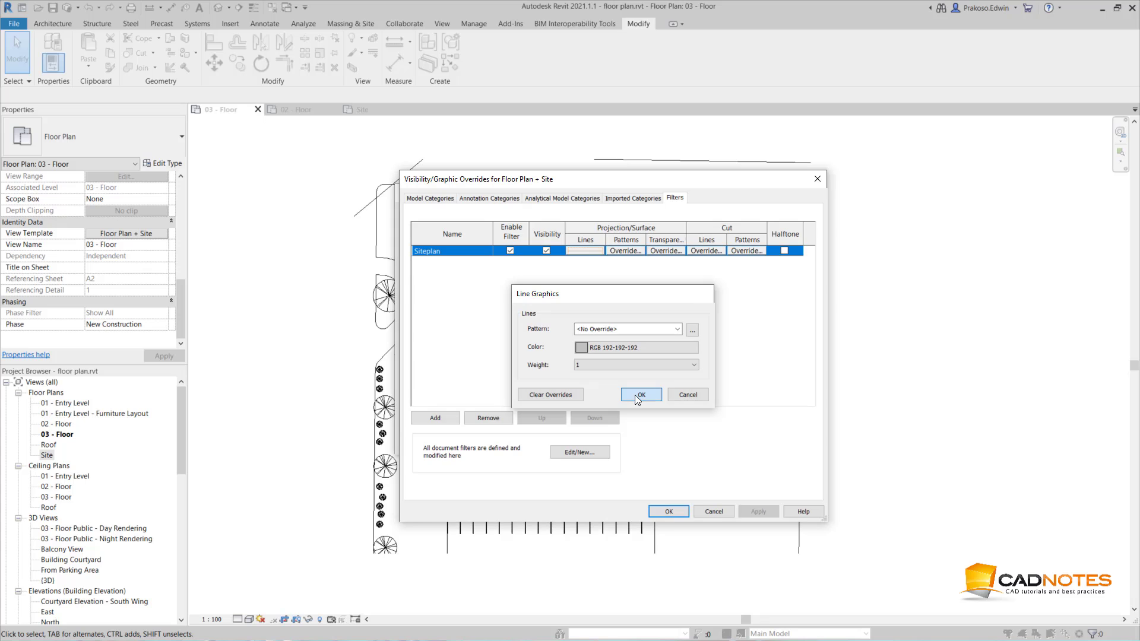
click(669, 511)
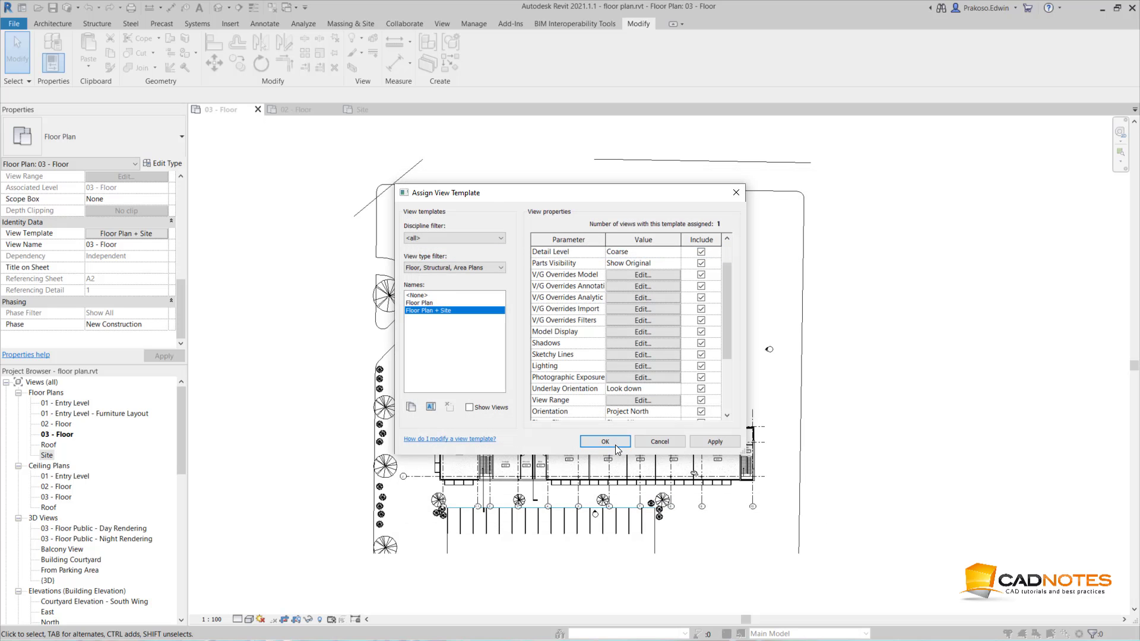
click(643, 528)
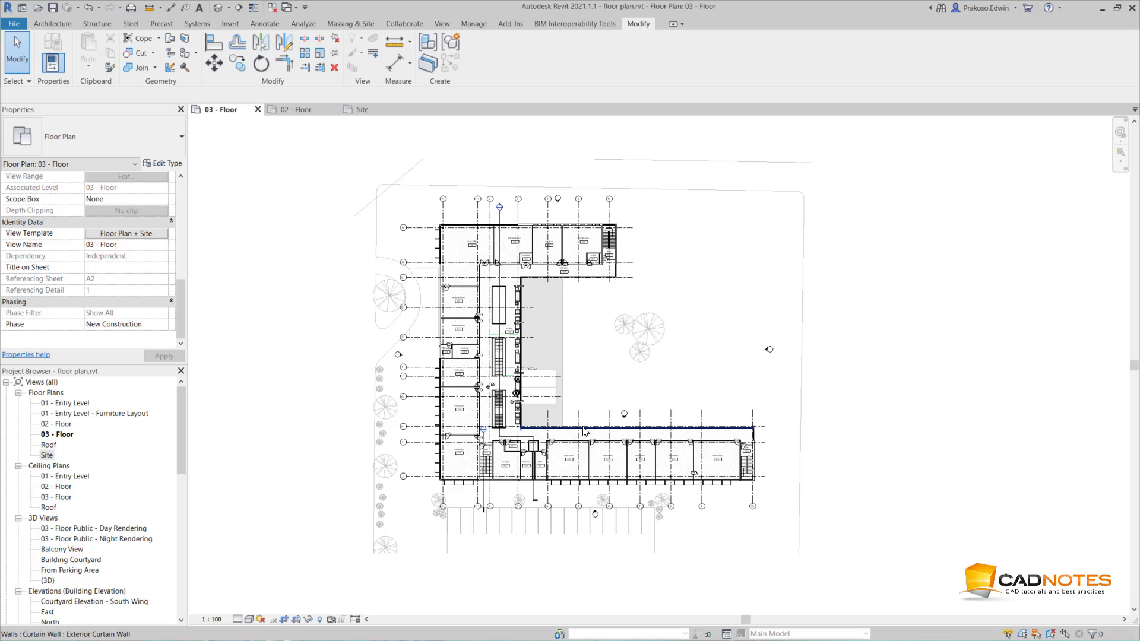
- Zoom and pan around 03 - Floor to inspect the light grey site lines and trees
scroll(584, 429, up, 1)
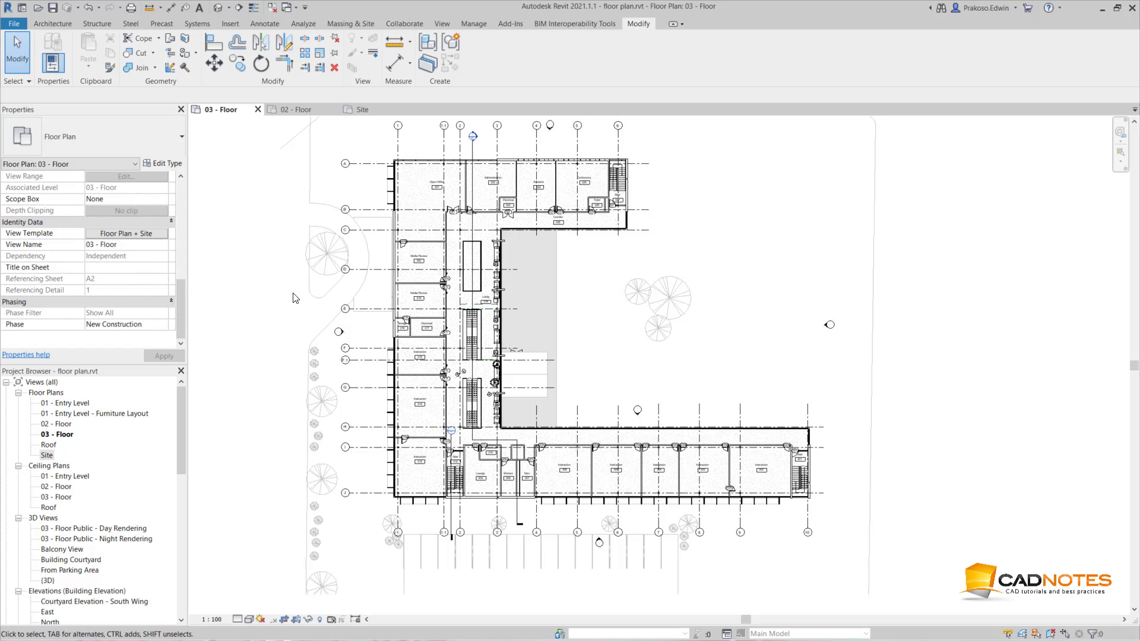
middle_drag(301, 309, 302, 367)
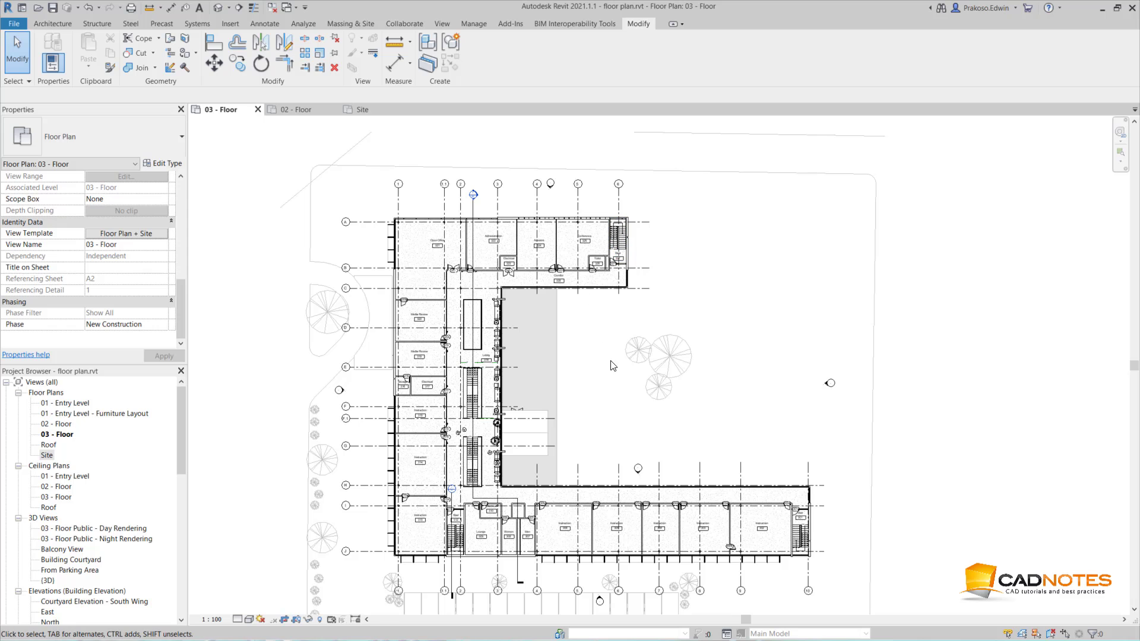
scroll(404, 400, up, 2)
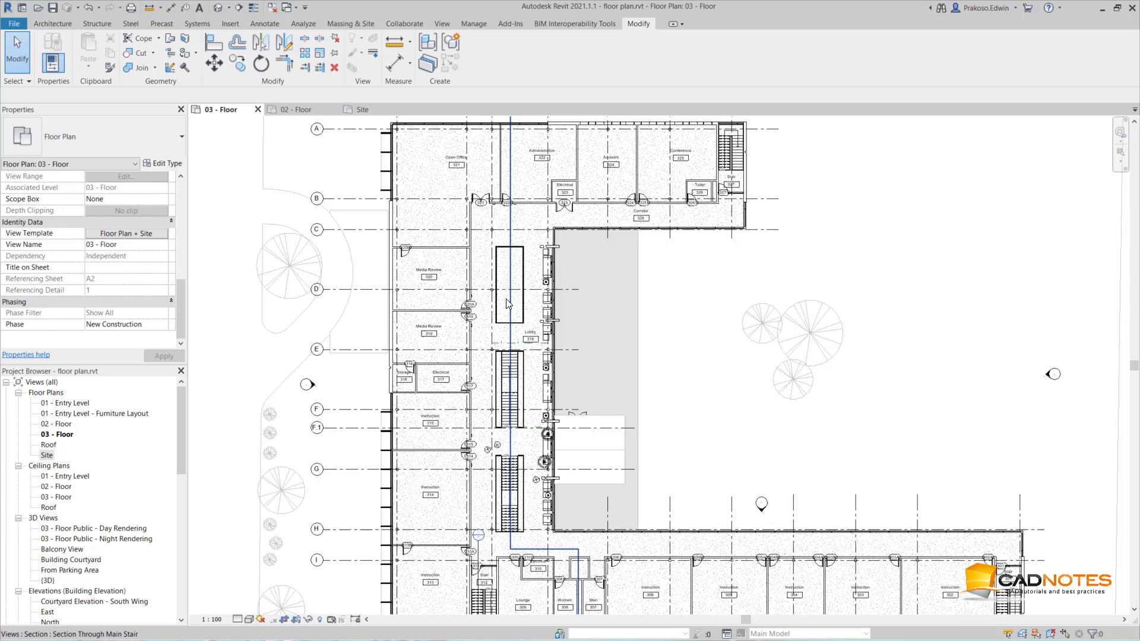
middle_drag(515, 322, 518, 355)
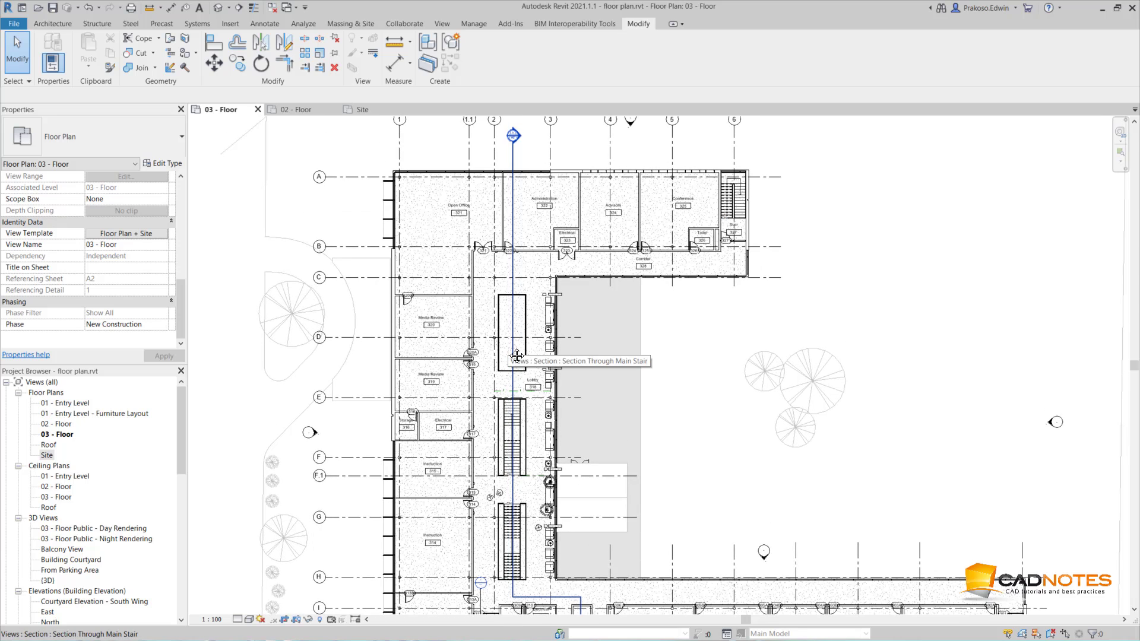
scroll(411, 348, down, 3)
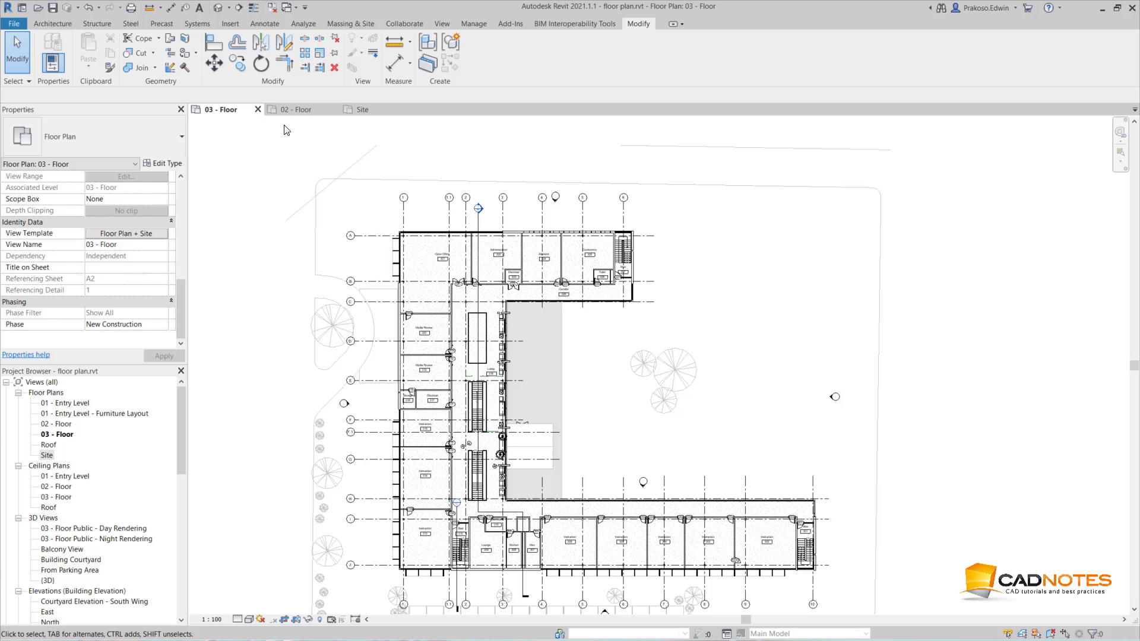
- On 02 - Floor, assign the Floor Plan + Site template, then open Visibility/Graphics with VG
click(294, 110)
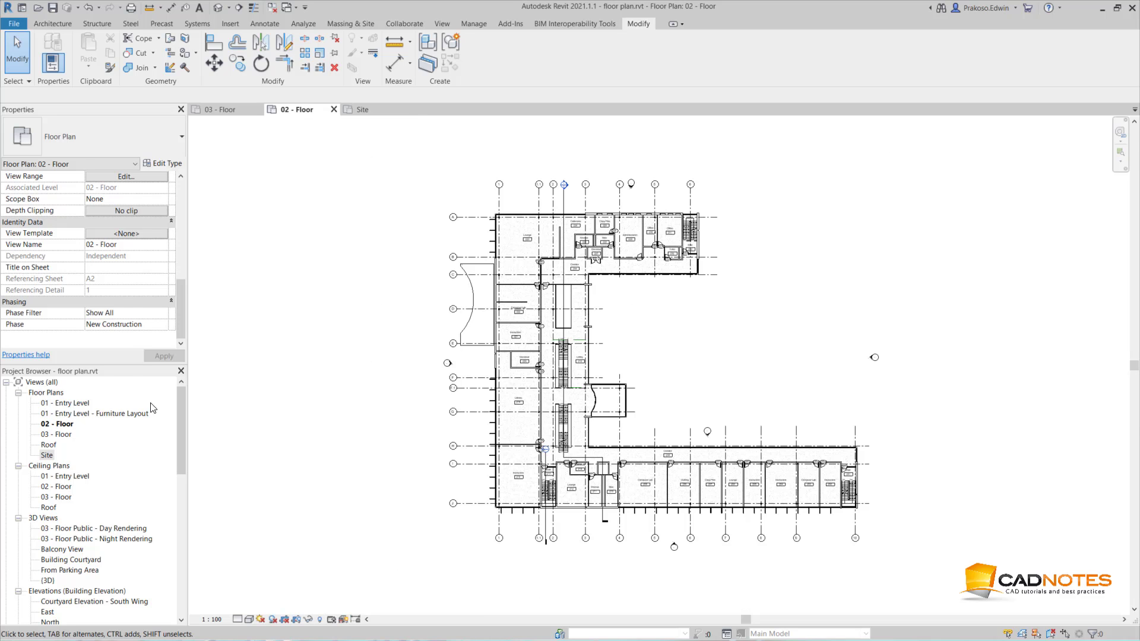
click(135, 234)
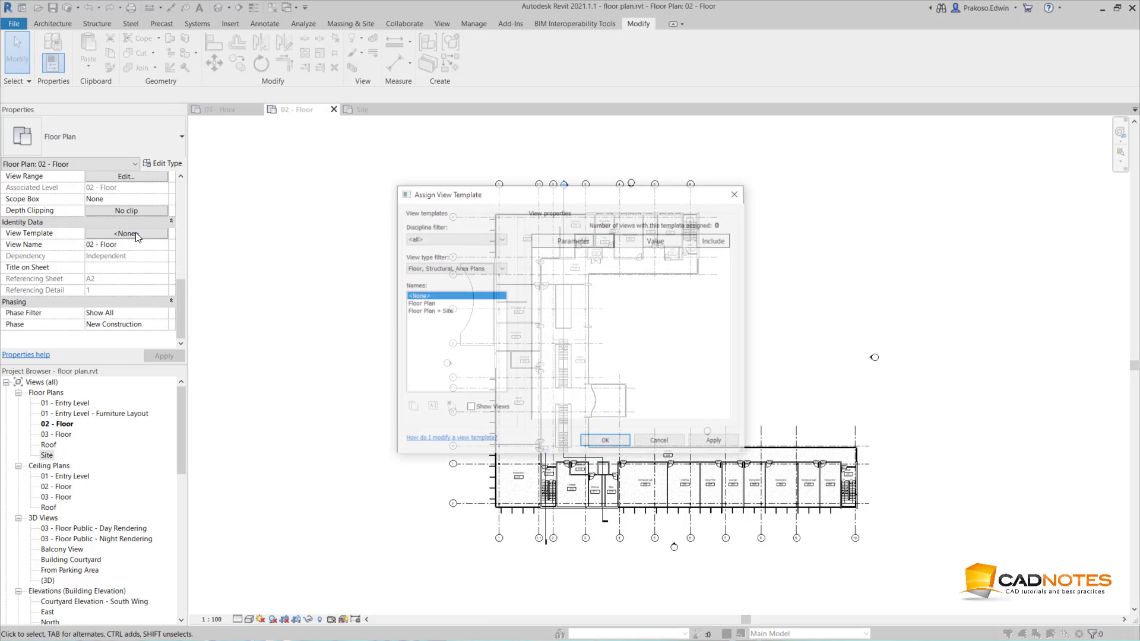
click(445, 310)
click(598, 442)
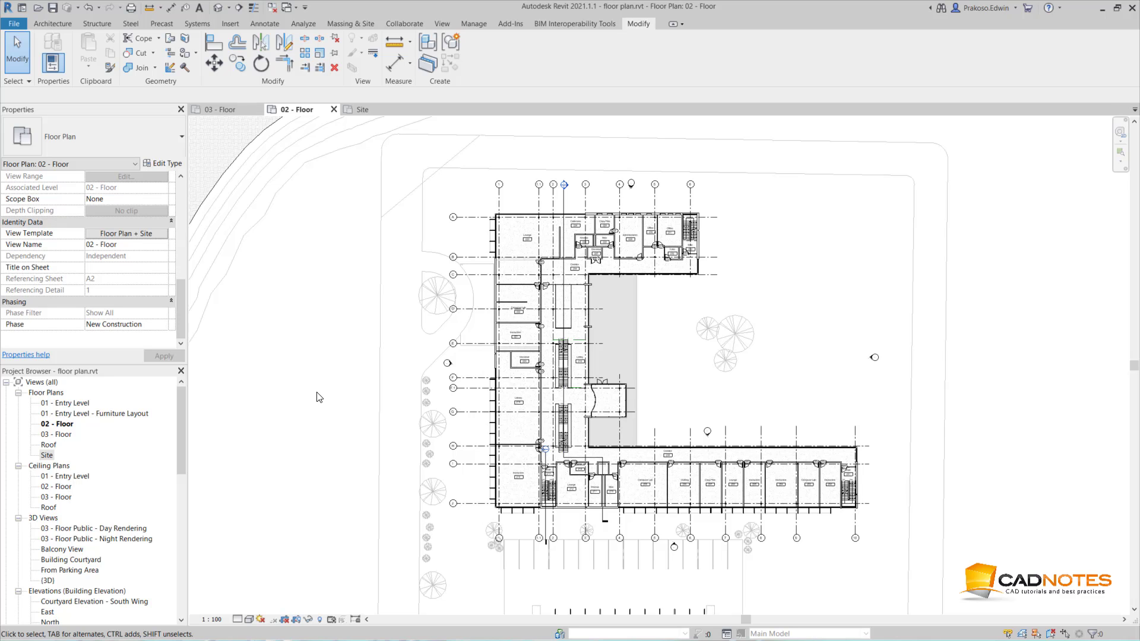
key(v)
key(g)
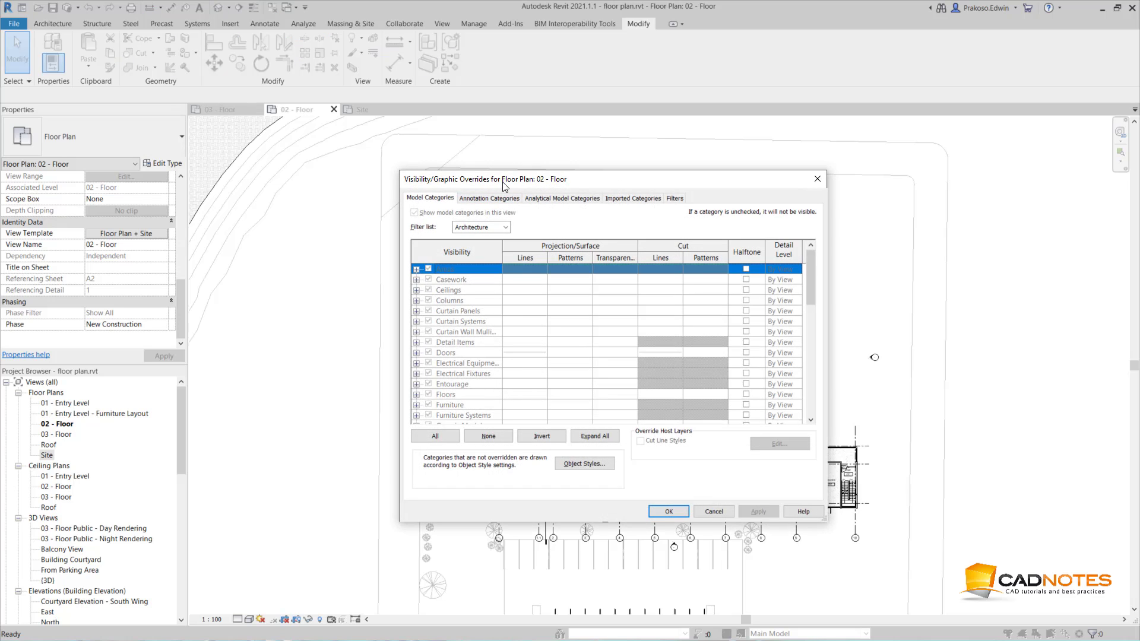
key(Return)
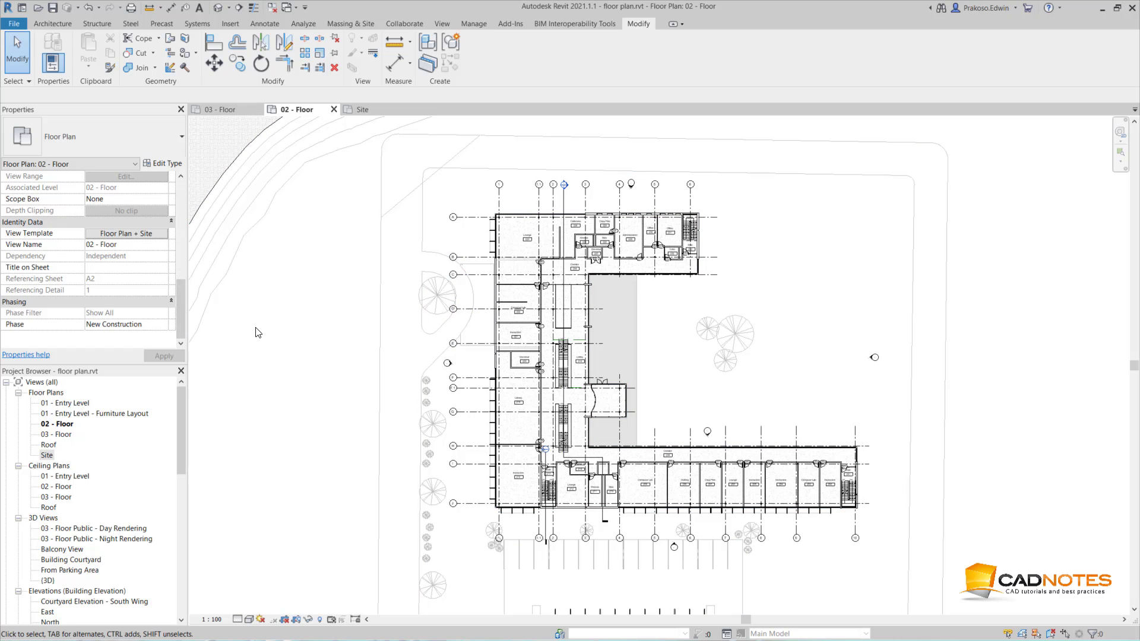
scroll(256, 333, down, 2)
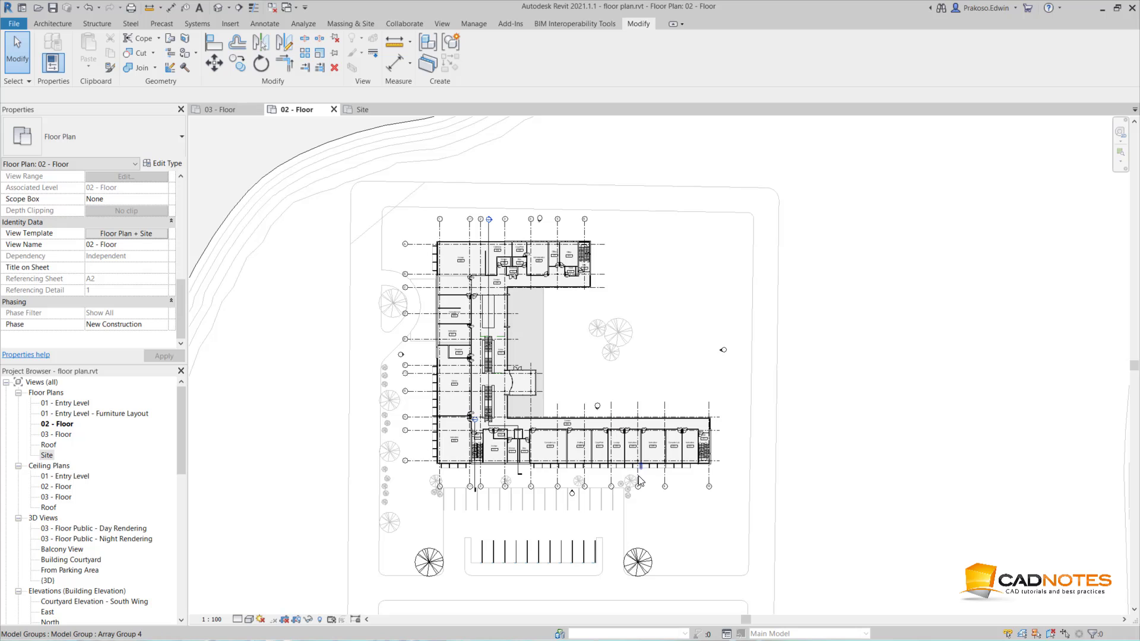
middle_drag(543, 426, 479, 380)
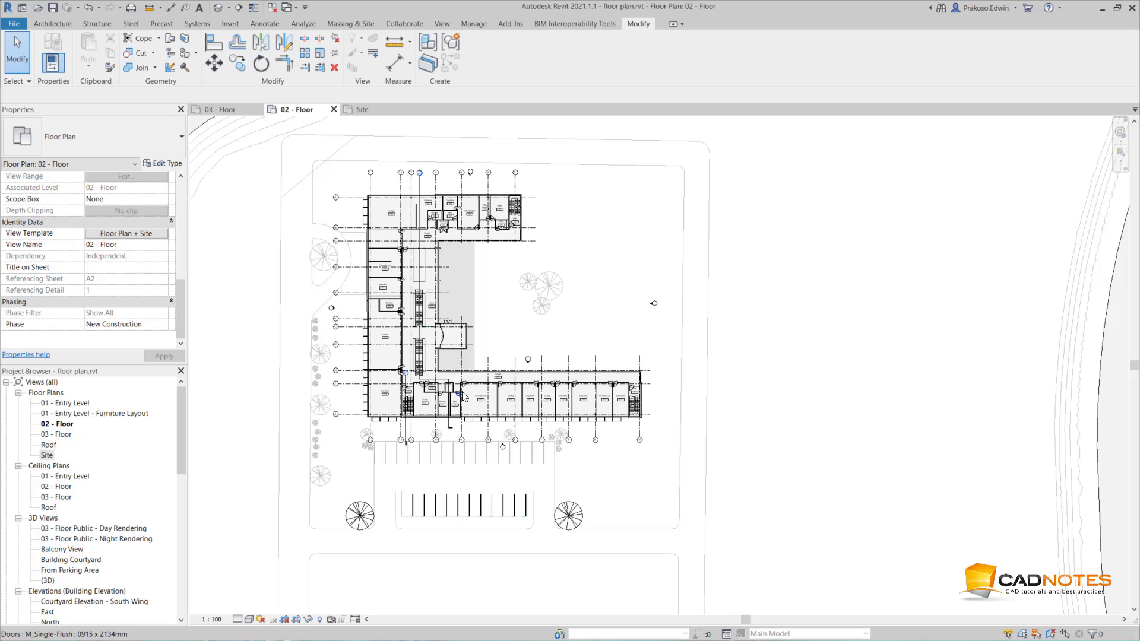
scroll(487, 326, up, 2)
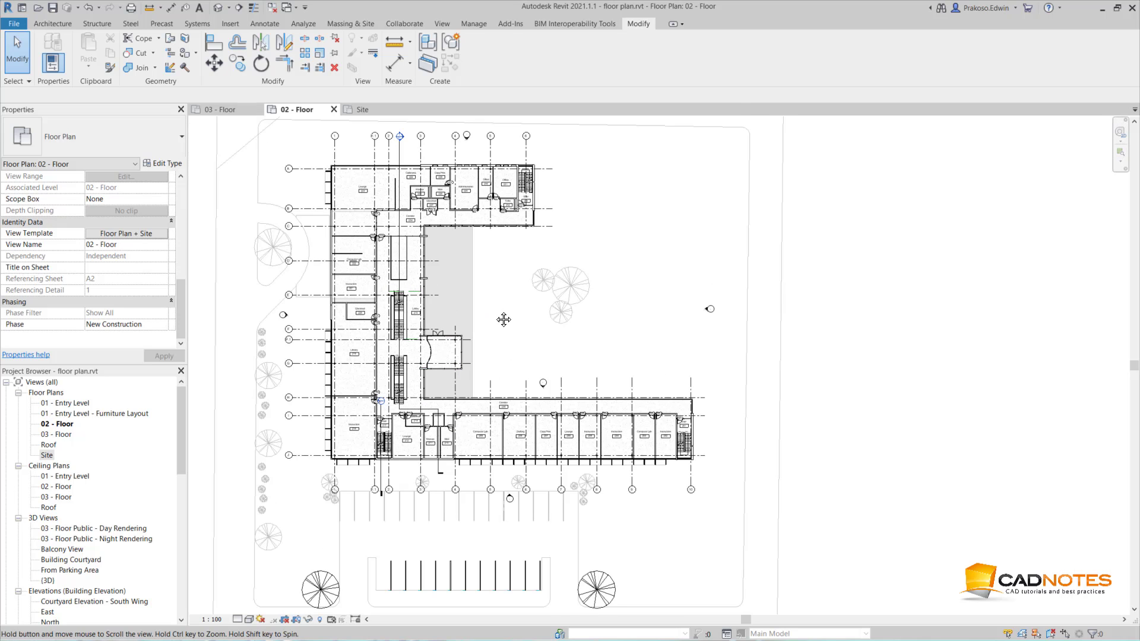
middle_drag(502, 318, 516, 350)
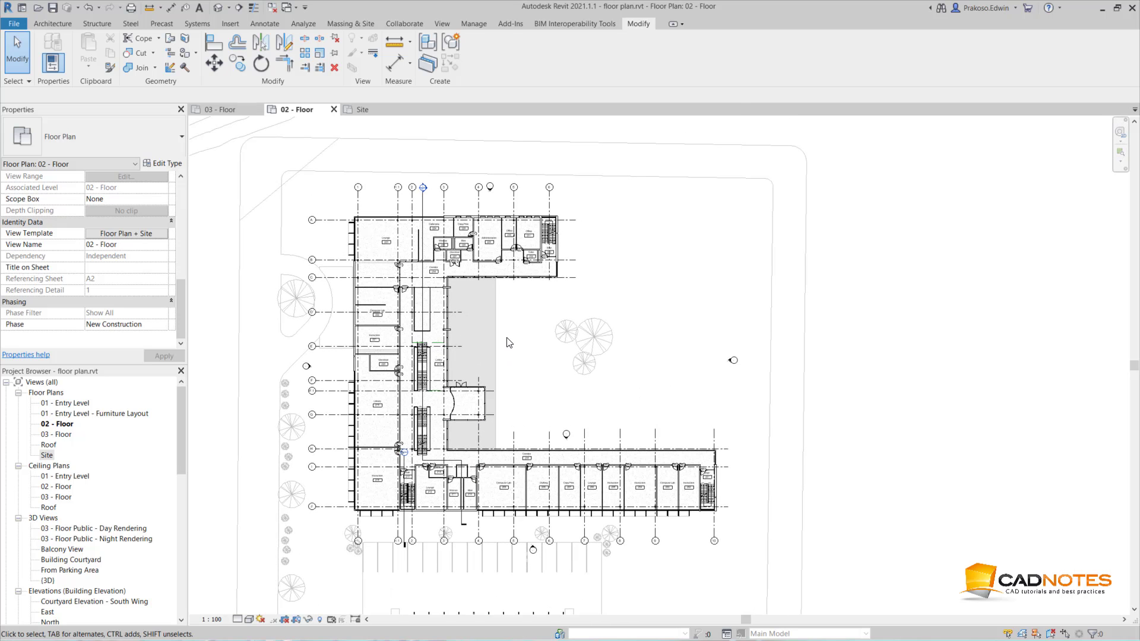